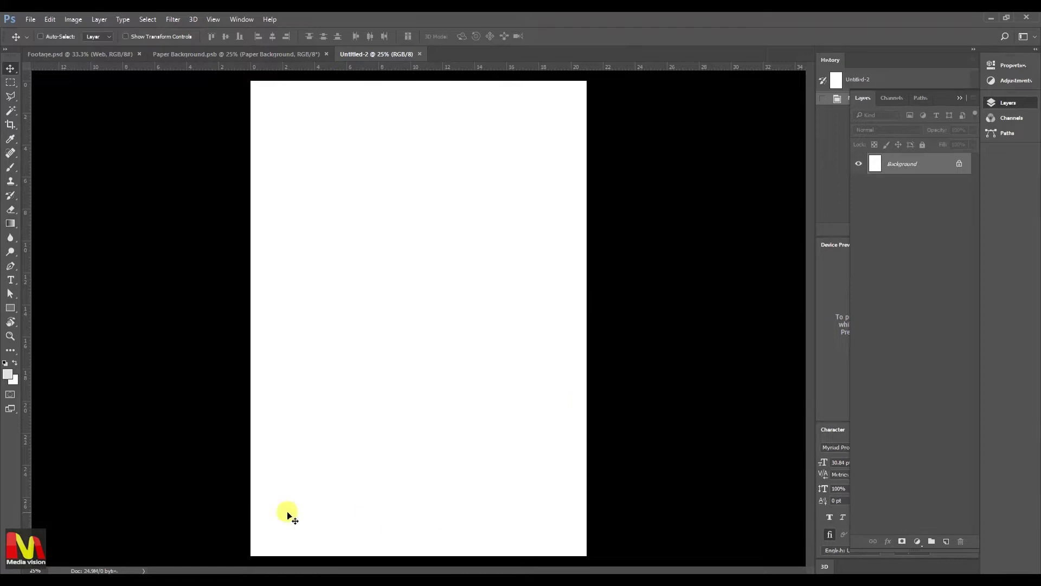
- Set the foreground colour to light grey #e0e0e0 and fill the blank Untitled-2 page's background with it
{"action": "left_click", "coordinate": [12, 377]}
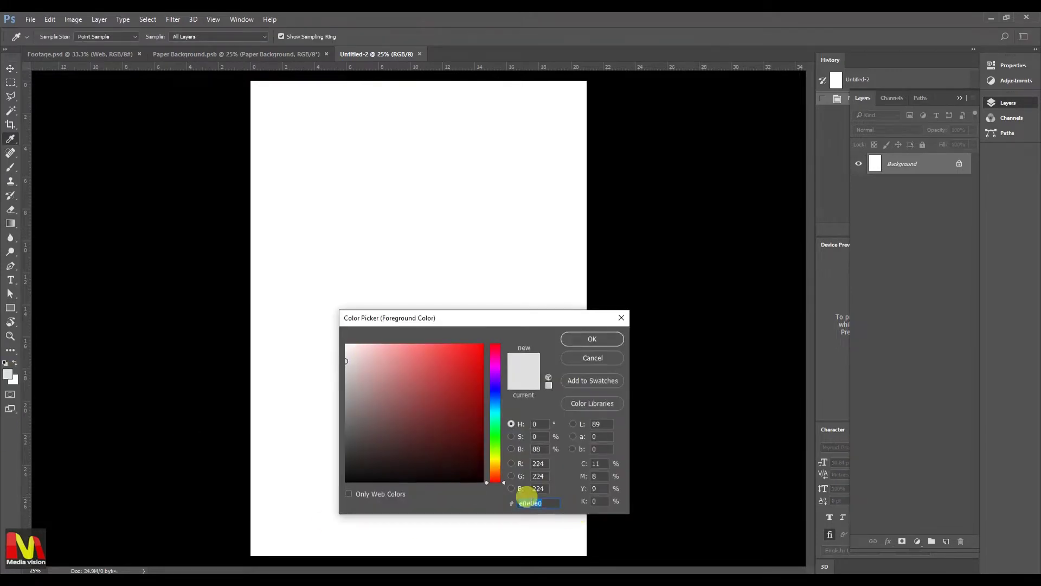
{"action": "left_click", "coordinate": [593, 339]}
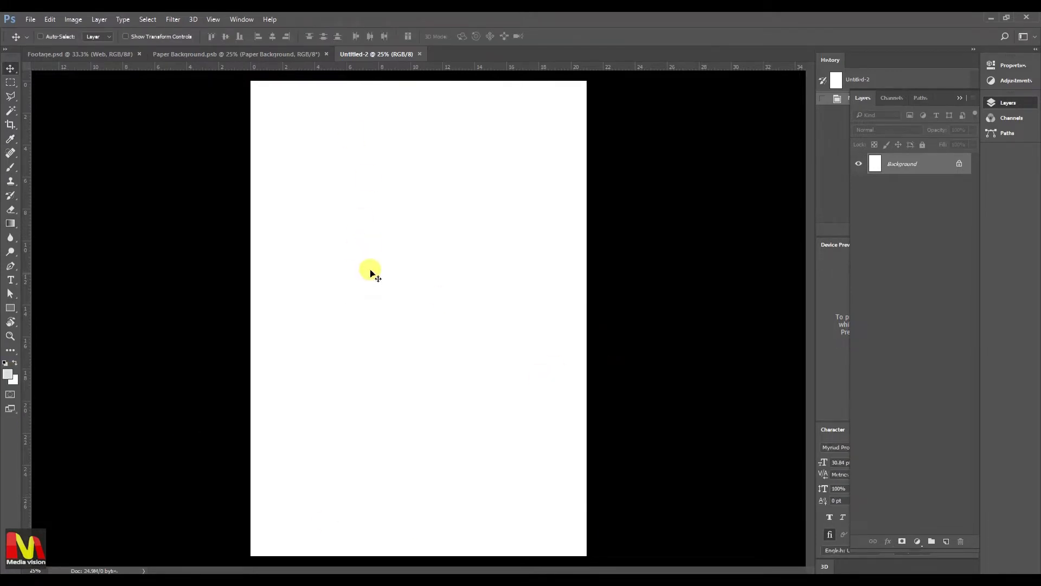
{"action": "left_click", "coordinate": [278, 49]}
{"action": "left_click", "coordinate": [82, 52]}
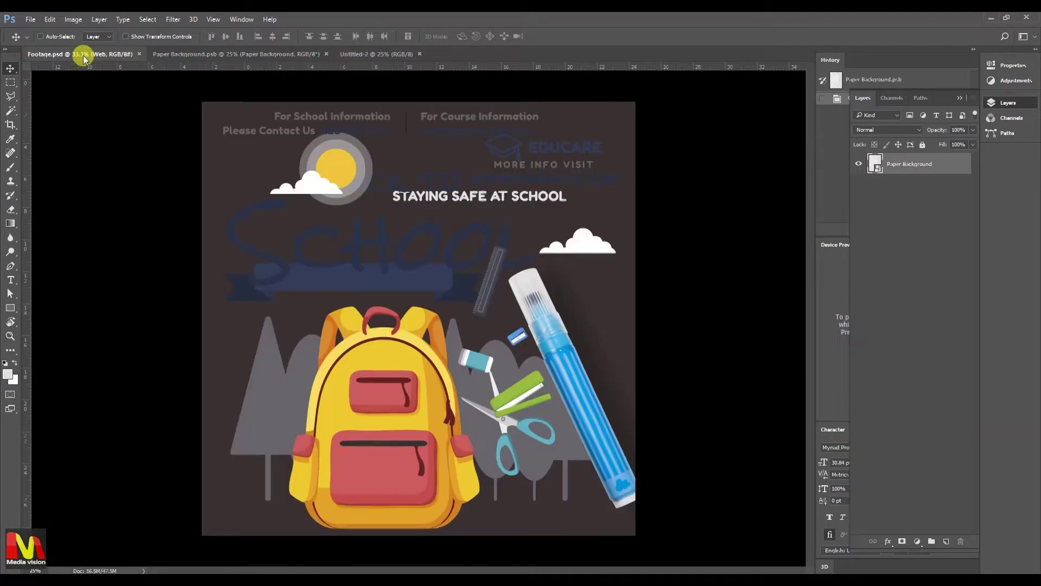
{"action": "left_click", "coordinate": [223, 52]}
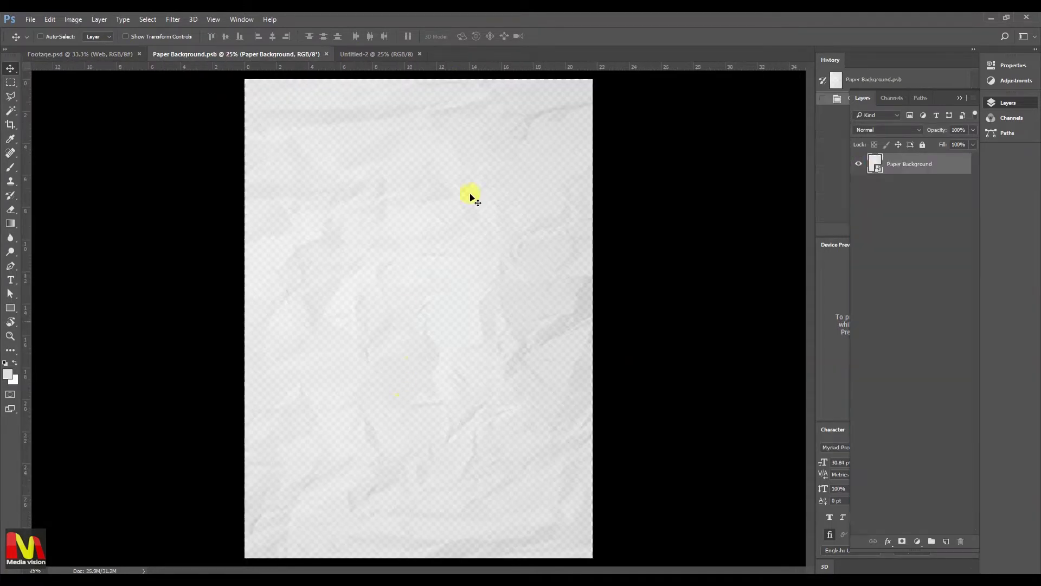
{"action": "key", "text": "ctrl+Tab"}
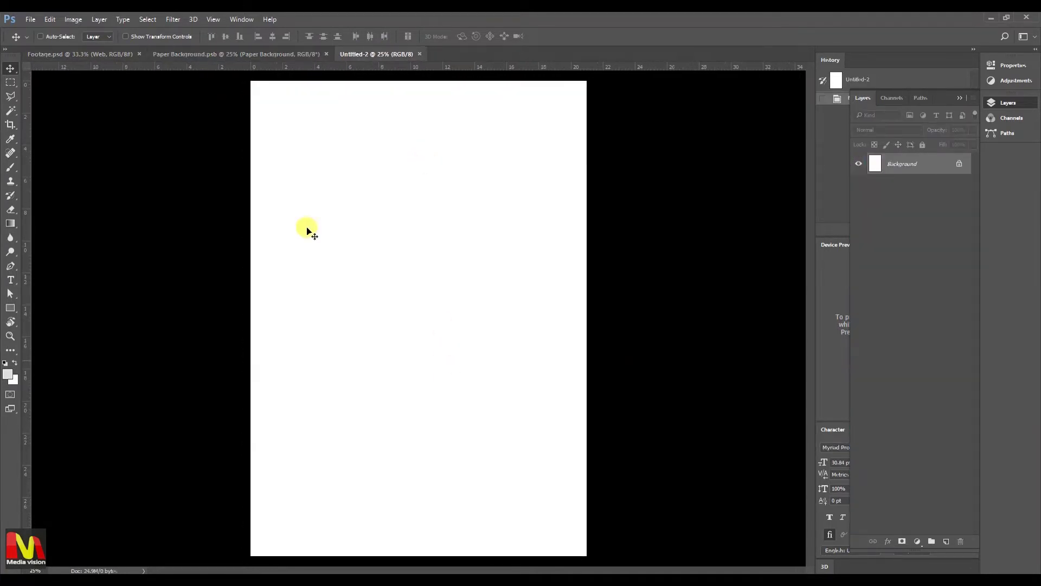
{"action": "left_click", "coordinate": [7, 374]}
{"action": "left_click", "coordinate": [593, 339]}
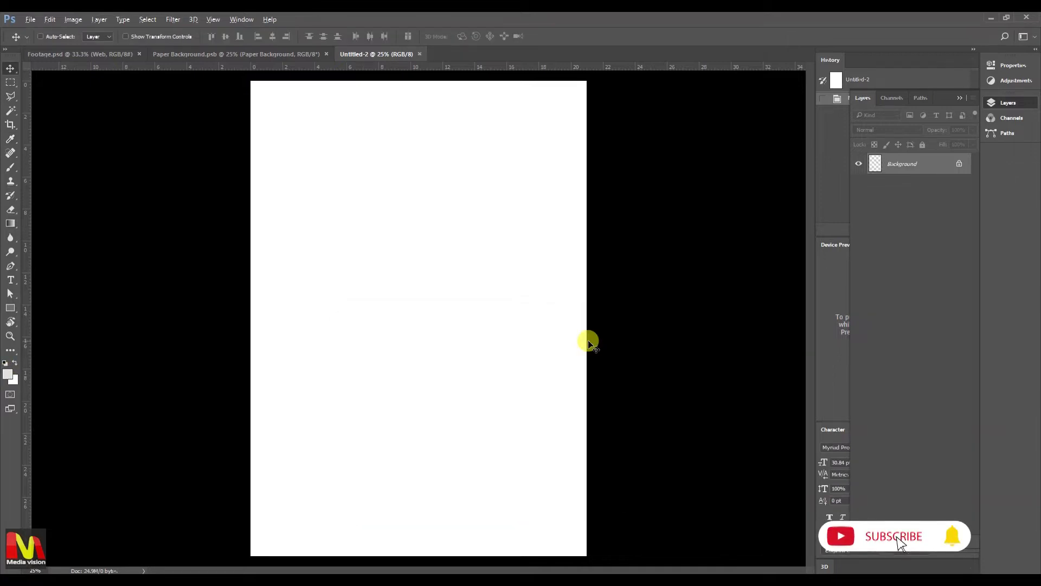
{"action": "key", "text": "alt+BackSpace"}
- Copy the Paper Background layer from Paper Background.psb into Untitled-2 and position the crumpled paper texture to cover the page
{"action": "left_click", "coordinate": [226, 52]}
{"action": "left_click_drag", "start_coordinate": [395, 237], "coordinate": [409, 290]}
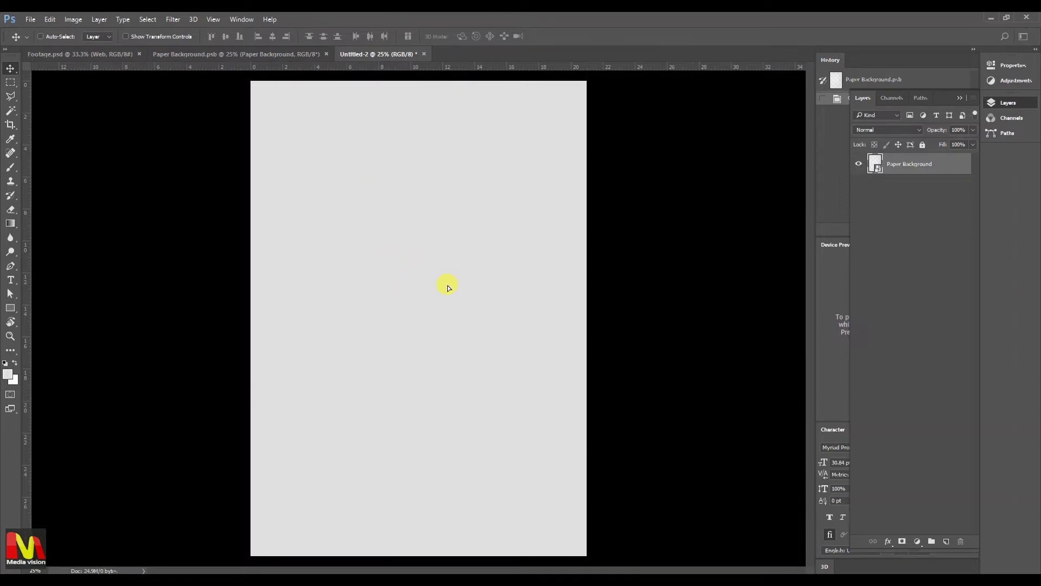
{"action": "left_click_drag", "start_coordinate": [446, 283], "coordinate": [396, 209]}
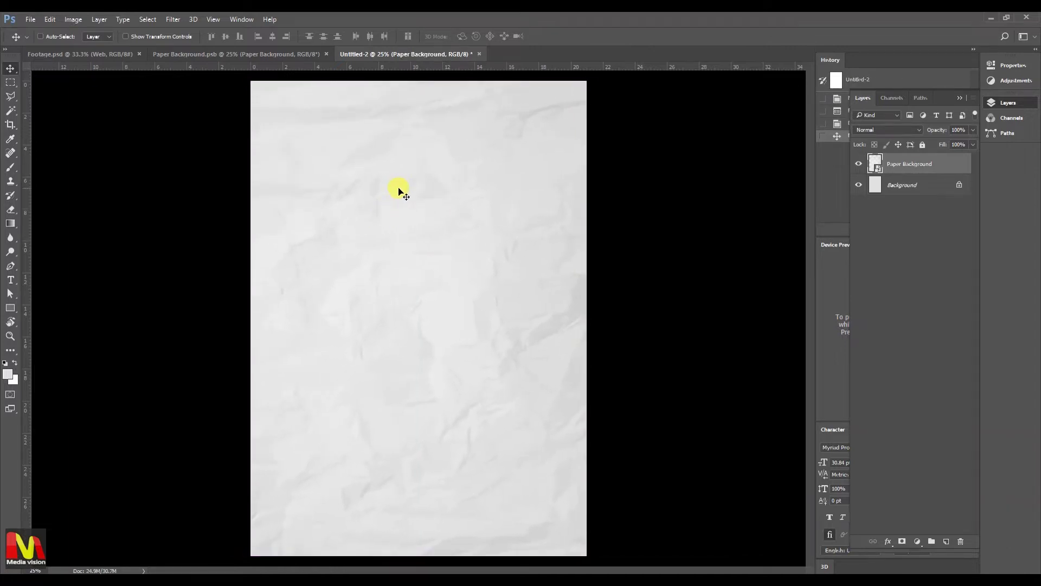
- Set up the Pen tool in Shape mode on Untitled-2 with no fill and a dark blue stroke
{"action": "left_click", "coordinate": [116, 54]}
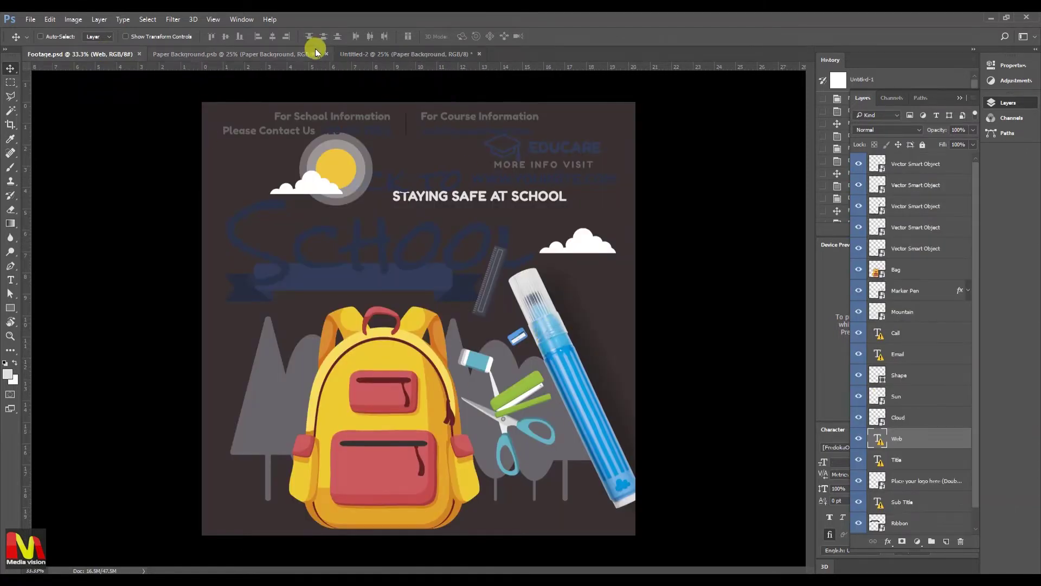
{"action": "left_click", "coordinate": [404, 54]}
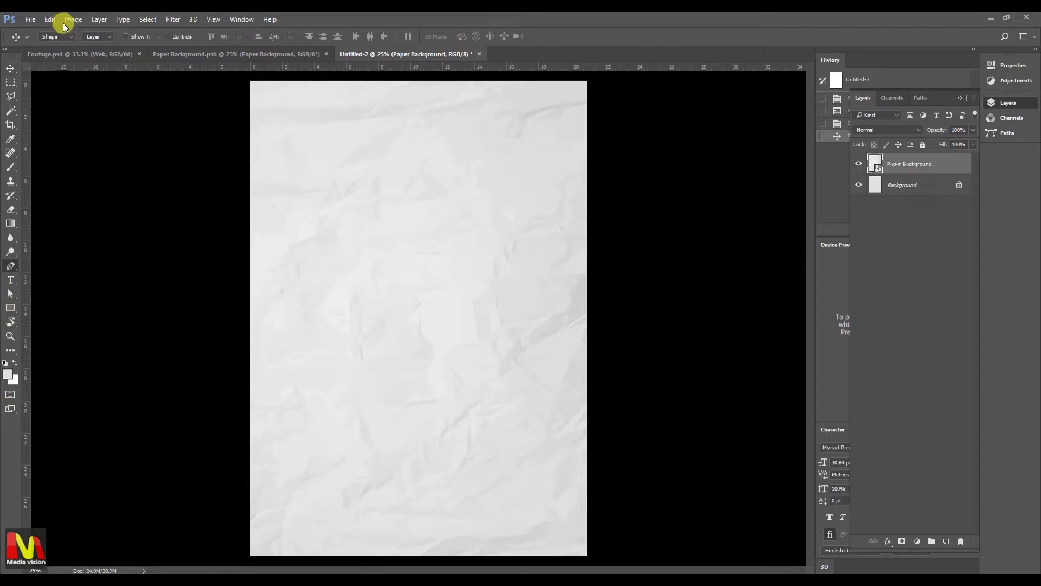
{"action": "left_click", "coordinate": [99, 37]}
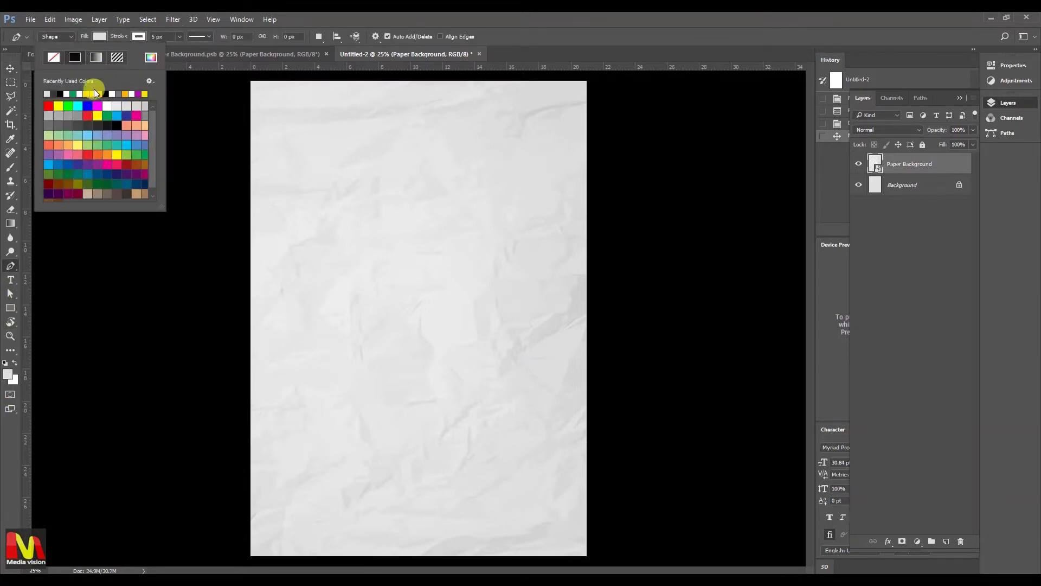
{"action": "left_click", "coordinate": [128, 113]}
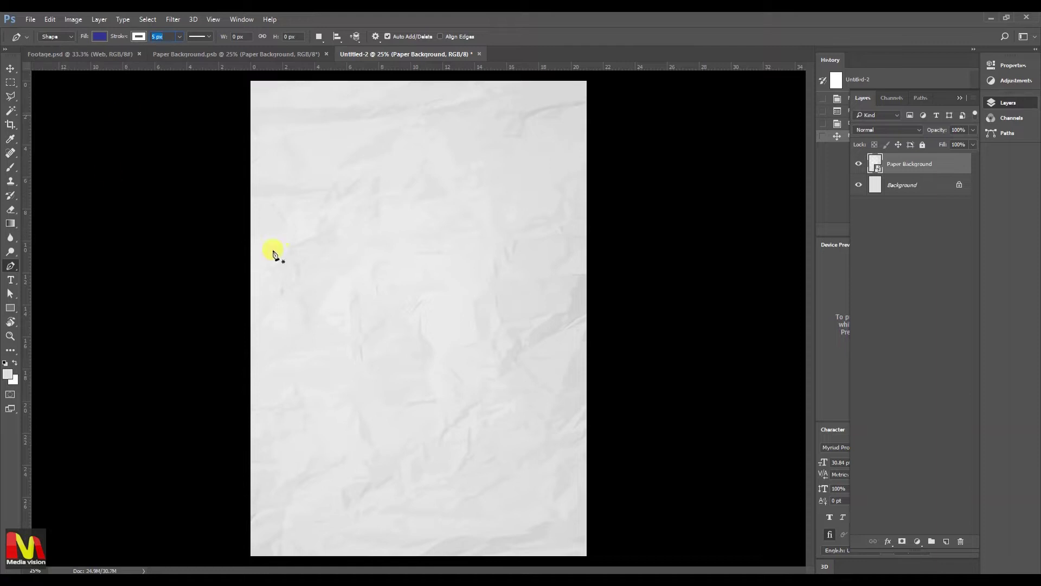
{"action": "left_click", "coordinate": [139, 36]}
{"action": "left_click", "coordinate": [99, 56]}
{"action": "left_click", "coordinate": [100, 37]}
{"action": "left_click", "coordinate": [125, 40]}
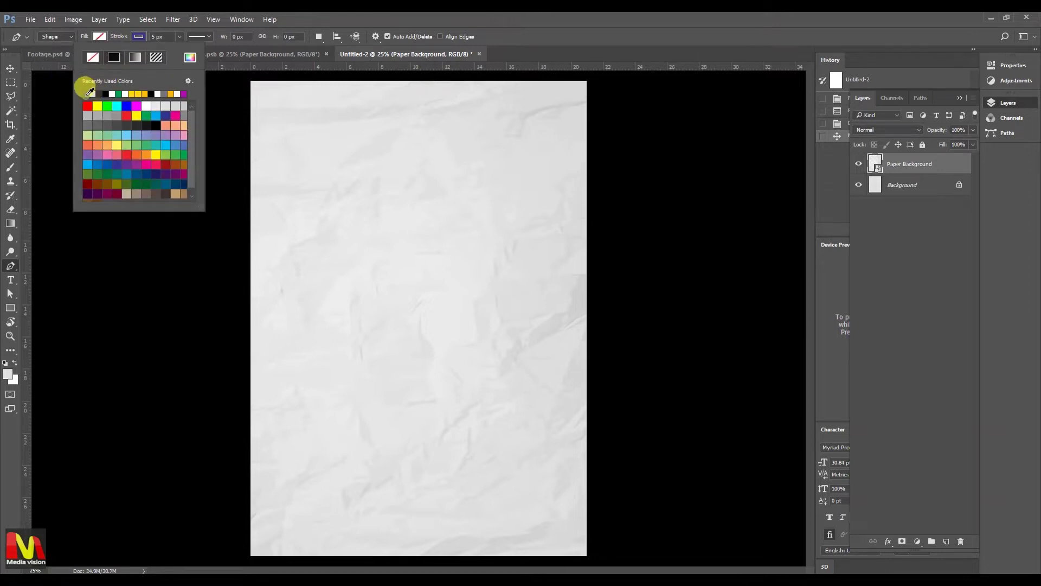
{"action": "left_click", "coordinate": [88, 92]}
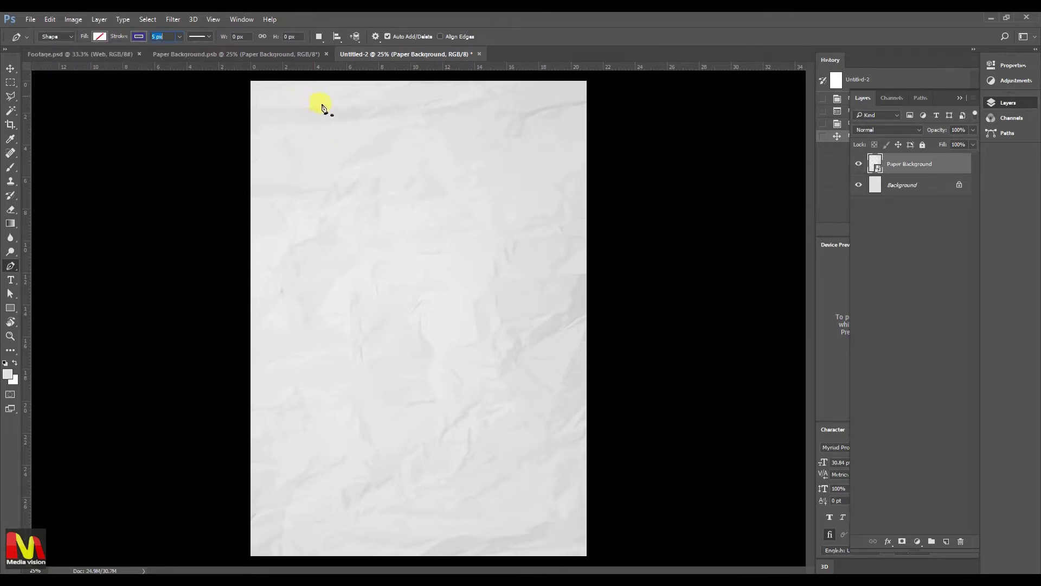
- Place margin guides just inside all four edges of the page, two vertical and two horizontal
{"action": "left_click_drag", "start_coordinate": [27, 206], "coordinate": [260, 214]}
{"action": "left_click_drag", "start_coordinate": [312, 69], "coordinate": [312, 90]}
{"action": "left_click_drag", "start_coordinate": [27, 233], "coordinate": [575, 270]}
{"action": "left_click_drag", "start_coordinate": [395, 67], "coordinate": [399, 545]}
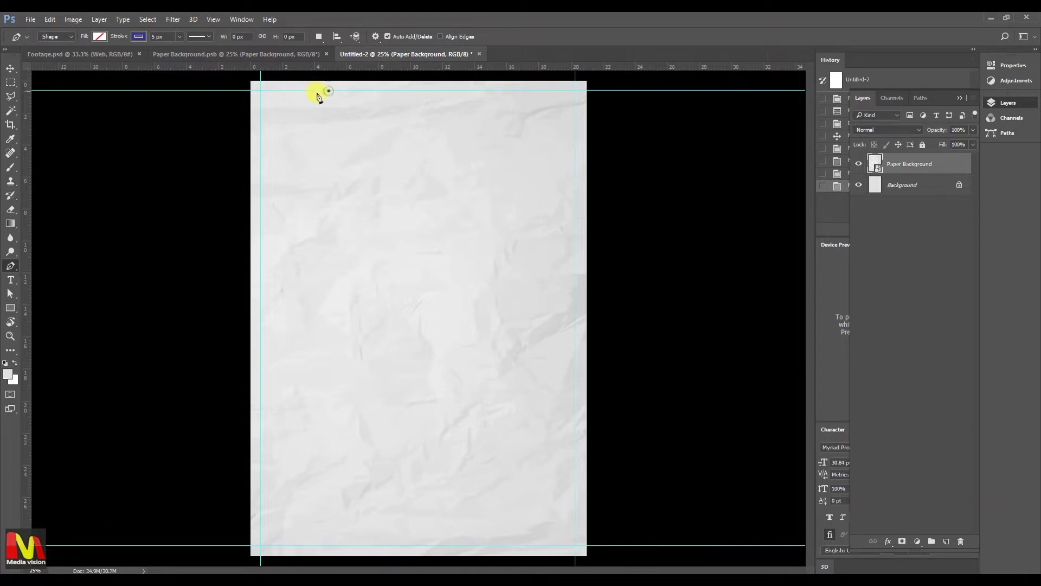
- Draw an open L-shaped corner line along the top and left guides, with a short horizontal arm and a longer vertical arm
{"action": "left_click", "coordinate": [262, 92]}
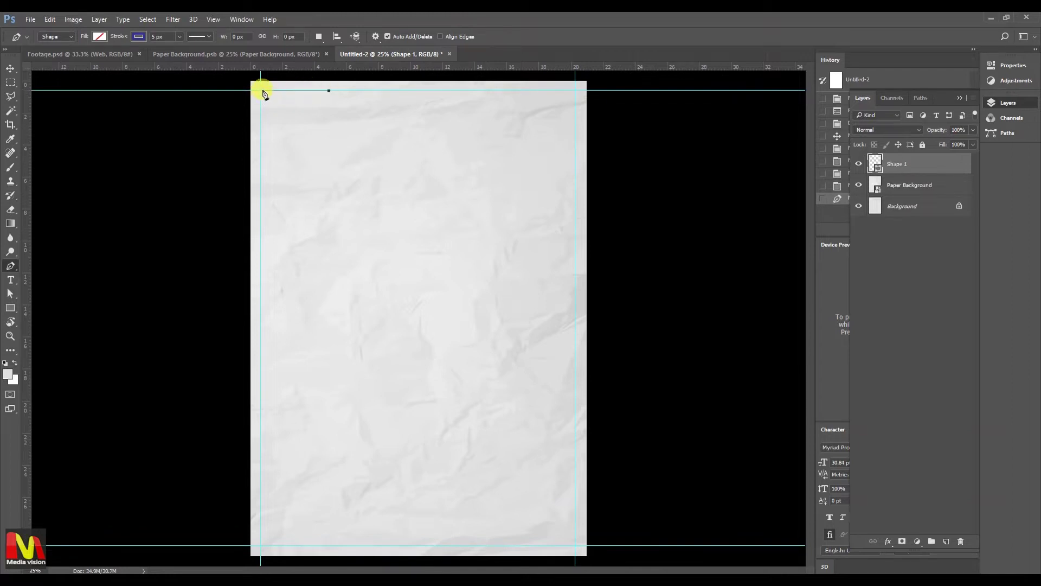
{"action": "left_click", "coordinate": [260, 298]}
{"action": "key", "text": "v"}
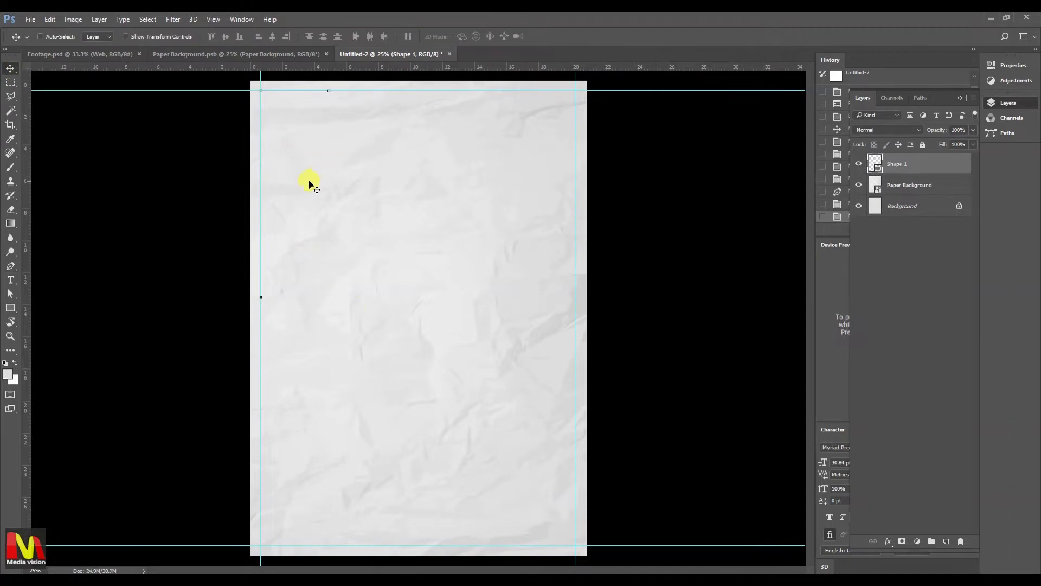
- Deselect the corner line's path and remove the guides along the page's top and left edges
{"action": "left_click", "coordinate": [11, 81]}
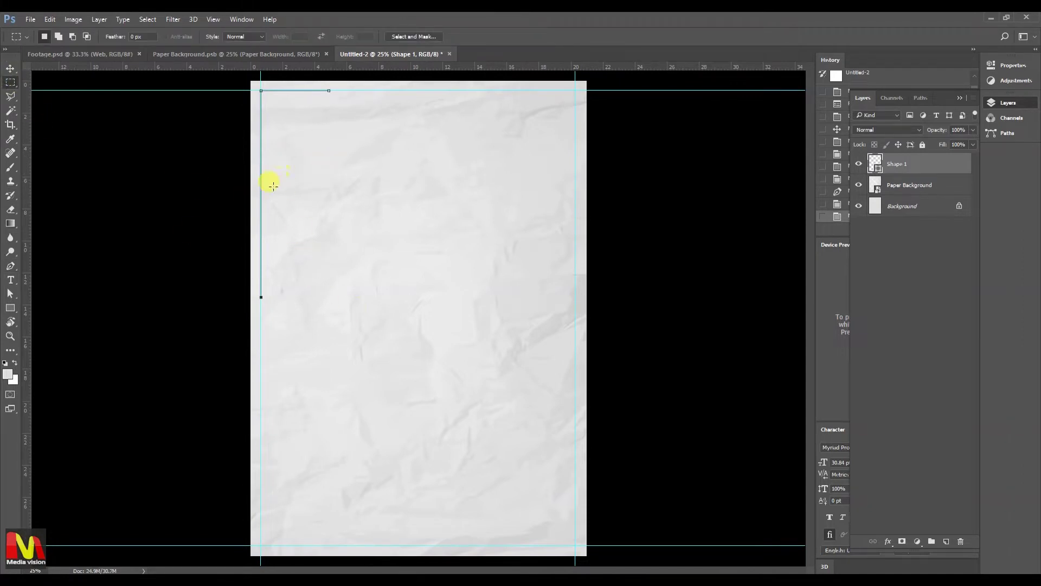
{"action": "left_click", "coordinate": [904, 189]}
{"action": "key", "text": "v"}
{"action": "left_click_drag", "start_coordinate": [182, 90], "coordinate": [206, 51]}
{"action": "left_click_drag", "start_coordinate": [260, 419], "coordinate": [9, 407]}
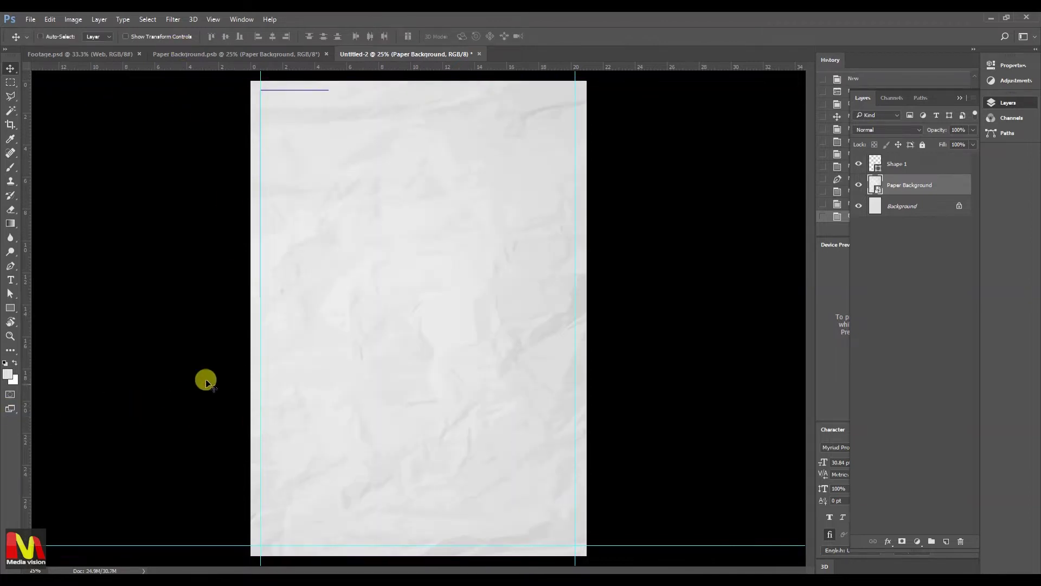
- Nudge the L-shaped corner line on the Shape 1 layer slightly to the right
{"action": "left_click", "coordinate": [911, 171]}
{"action": "key", "text": "Right"}
{"action": "key", "text": "Right"}
{"action": "key", "text": "Right"}
{"action": "key", "text": "Right"}
{"action": "key", "text": "Right"}
{"action": "key", "text": "Right"}
{"action": "key", "text": "Right"}
{"action": "key", "text": "Right"}
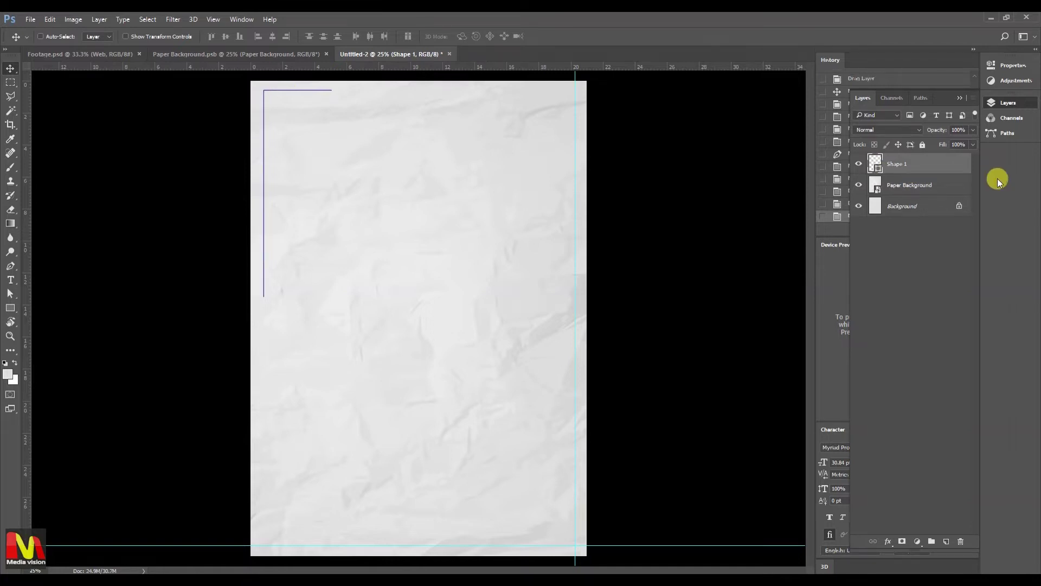
- Duplicate the L-shaped line, flip the copy horizontally and vertically, and fit it into the page's bottom-right corner along the guides
{"action": "left_click_drag", "start_coordinate": [321, 133], "coordinate": [448, 293]}
{"action": "key", "text": "ctrl+t"}
{"action": "right_click", "coordinate": [452, 291]}
{"action": "left_click", "coordinate": [497, 456]}
{"action": "right_click", "coordinate": [494, 471]}
{"action": "left_click", "coordinate": [495, 514]}
{"action": "key", "text": "Return"}
{"action": "left_click_drag", "start_coordinate": [499, 491], "coordinate": [576, 514]}
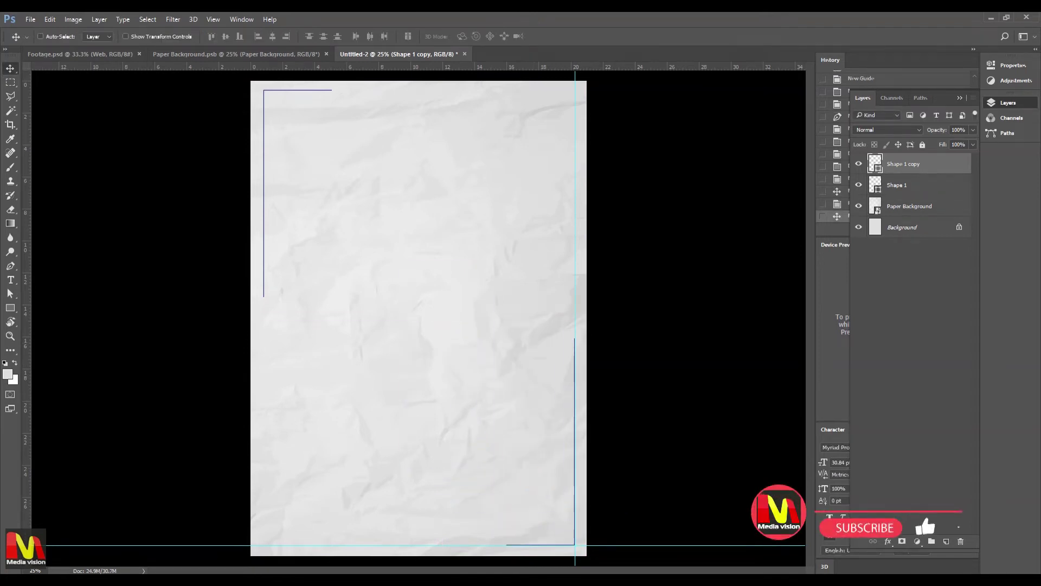
- Remove the remaining guides at the page's right and bottom edges and close the Paper Background.psb document
{"action": "left_click_drag", "start_coordinate": [575, 154], "coordinate": [27, 224]}
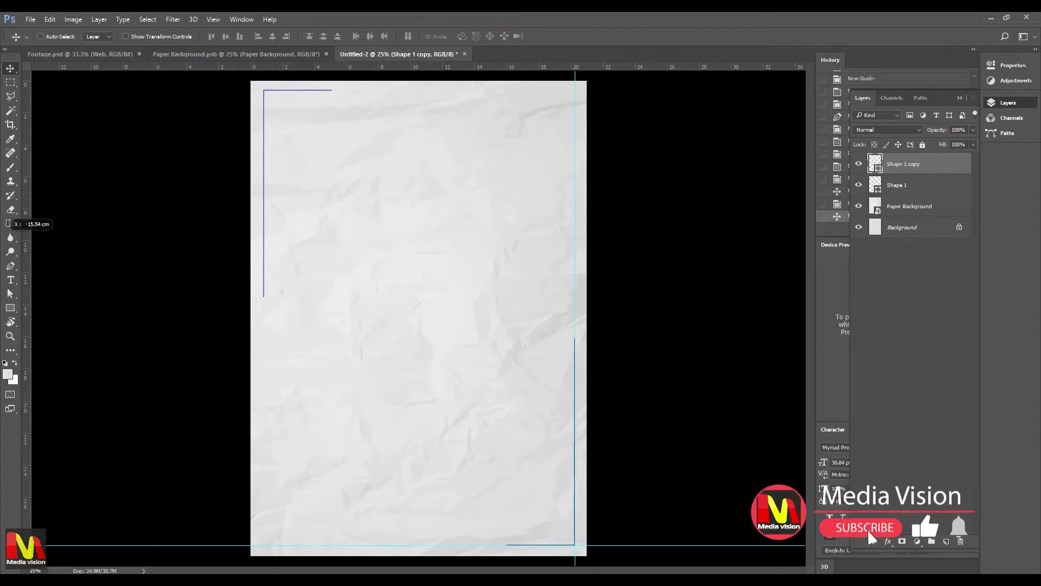
{"action": "left_click_drag", "start_coordinate": [451, 545], "coordinate": [493, 16]}
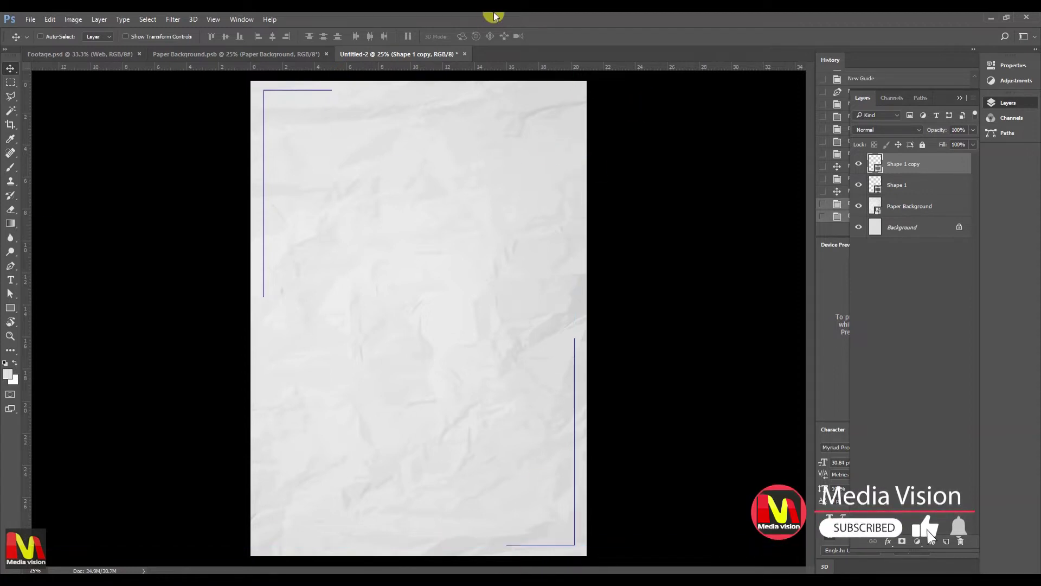
{"action": "left_click", "coordinate": [223, 54]}
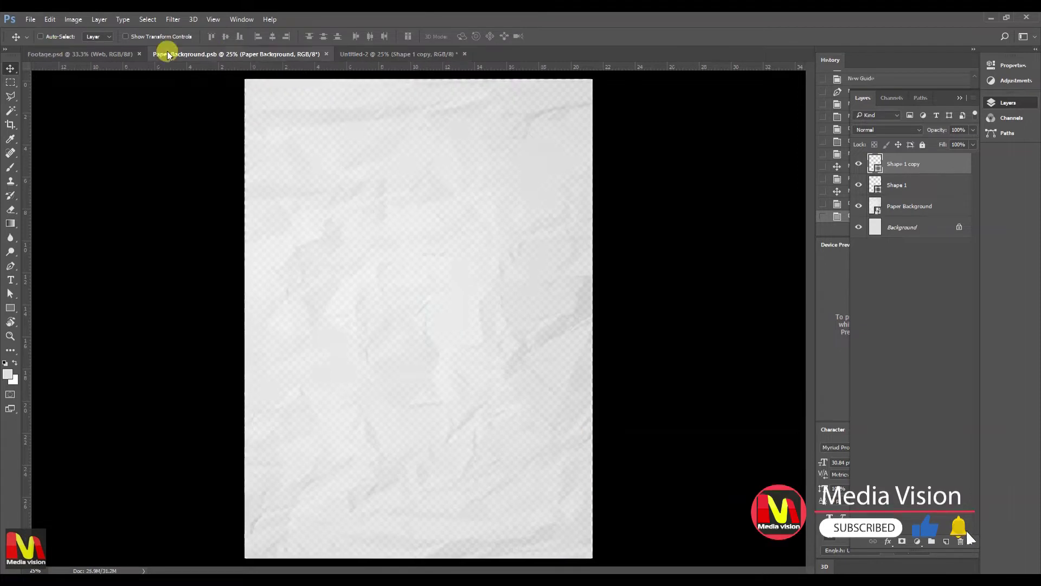
{"action": "left_click", "coordinate": [327, 53]}
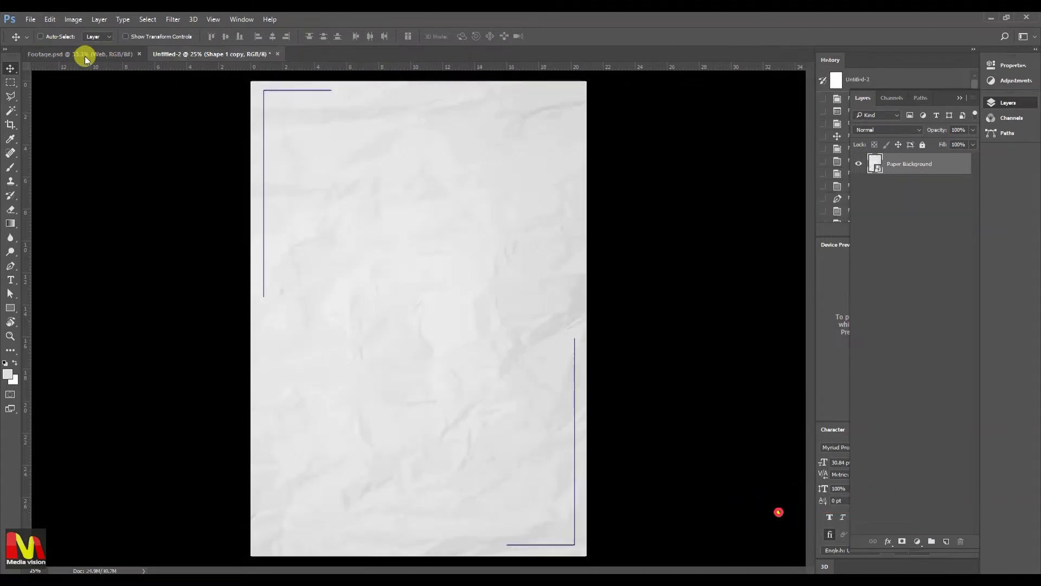
- Copy the Marker Pen and Mountain layers from Footage.psd, placing the pen at the poster's right edge and the trees across its middle
{"action": "left_click", "coordinate": [84, 54]}
{"action": "mouse_move", "coordinate": [905, 291]}
{"action": "left_mouse_down"}
{"action": "mouse_move", "coordinate": [532, 315]}
{"action": "mouse_move", "coordinate": [624, 292]}
{"action": "mouse_move", "coordinate": [168, 87]}
{"action": "mouse_move", "coordinate": [204, 47]}
{"action": "mouse_move", "coordinate": [544, 277]}
{"action": "mouse_move", "coordinate": [560, 282]}
{"action": "mouse_move", "coordinate": [559, 268]}
{"action": "left_mouse_up"}
{"action": "left_click", "coordinate": [125, 54]}
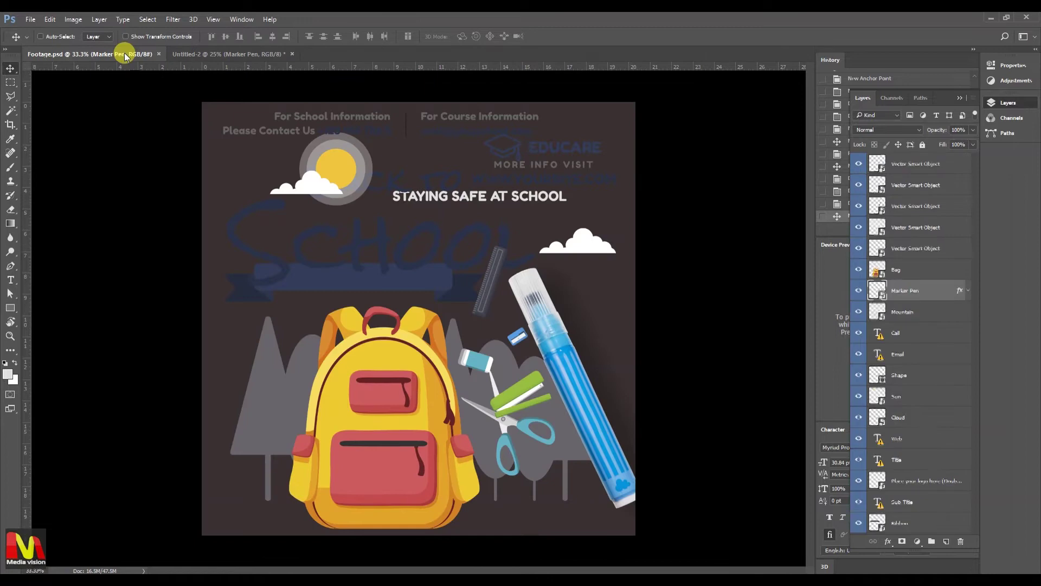
{"action": "left_click_drag", "start_coordinate": [264, 426], "coordinate": [427, 371]}
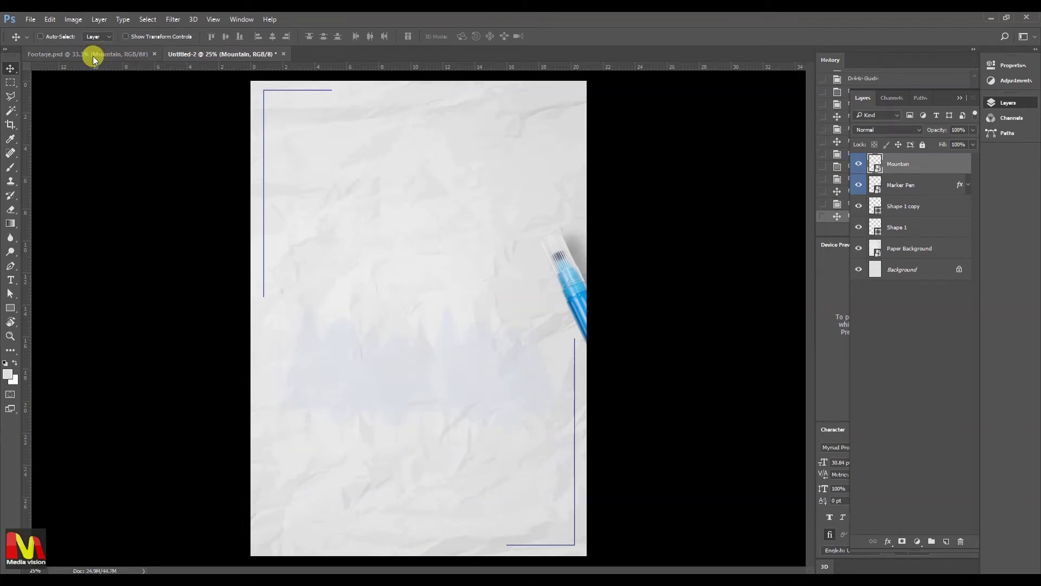
- Copy the Bag layer from Footage.psd into Untitled-2 and place the yellow school bag near the page centre over the trees
{"action": "left_click", "coordinate": [92, 56]}
{"action": "right_click", "coordinate": [383, 408]}
{"action": "left_click", "coordinate": [399, 415]}
{"action": "right_click", "coordinate": [369, 391]}
{"action": "left_click", "coordinate": [386, 399]}
{"action": "left_click_drag", "start_coordinate": [386, 402], "coordinate": [410, 340]}
- Select the Mountain layer and move the tree silhouettes down slightly behind the bag
{"action": "right_click", "coordinate": [316, 366]}
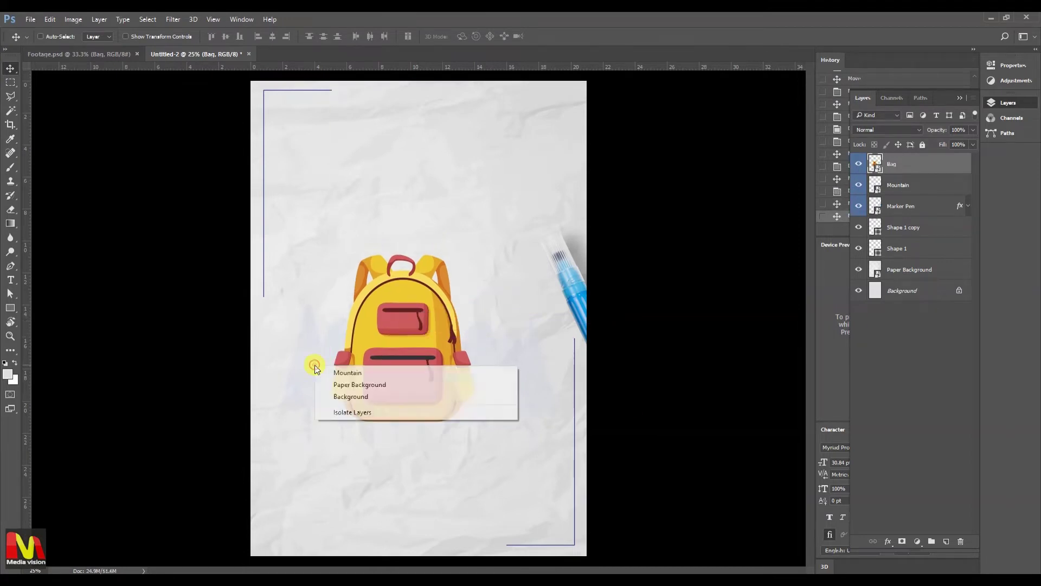
{"action": "left_click", "coordinate": [321, 380]}
{"action": "mouse_move", "coordinate": [322, 380]}
{"action": "left_mouse_down"}
{"action": "mouse_move", "coordinate": [325, 426]}
{"action": "mouse_move", "coordinate": [322, 399]}
{"action": "left_mouse_up"}
- Copy the scissors from Footage.psd to the left side of the bag, shifting the bag slightly right and the scissors slightly up
{"action": "right_click", "coordinate": [408, 345]}
{"action": "left_click", "coordinate": [418, 350]}
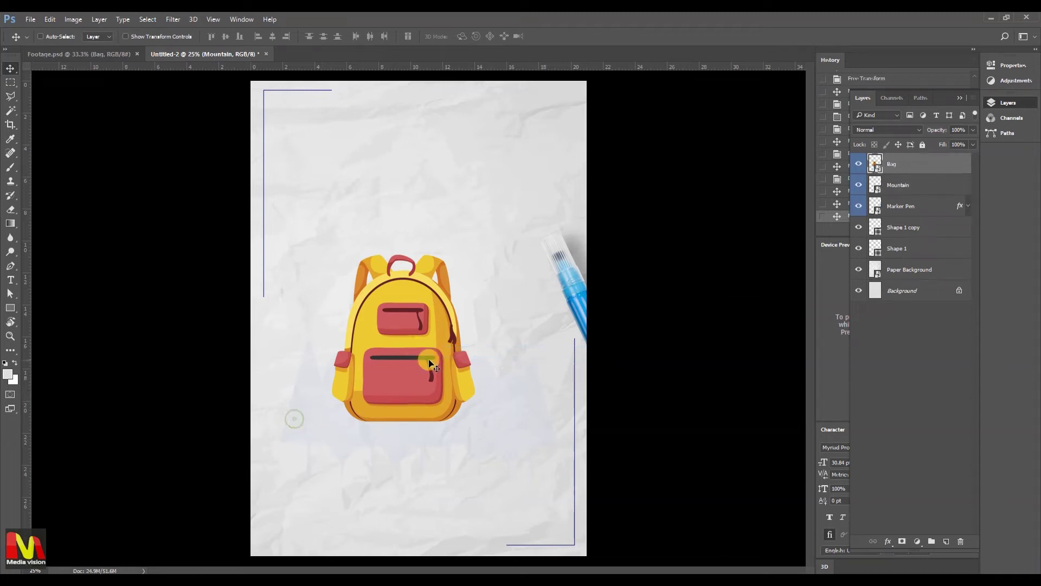
{"action": "left_click_drag", "start_coordinate": [88, 56], "coordinate": [319, 342]}
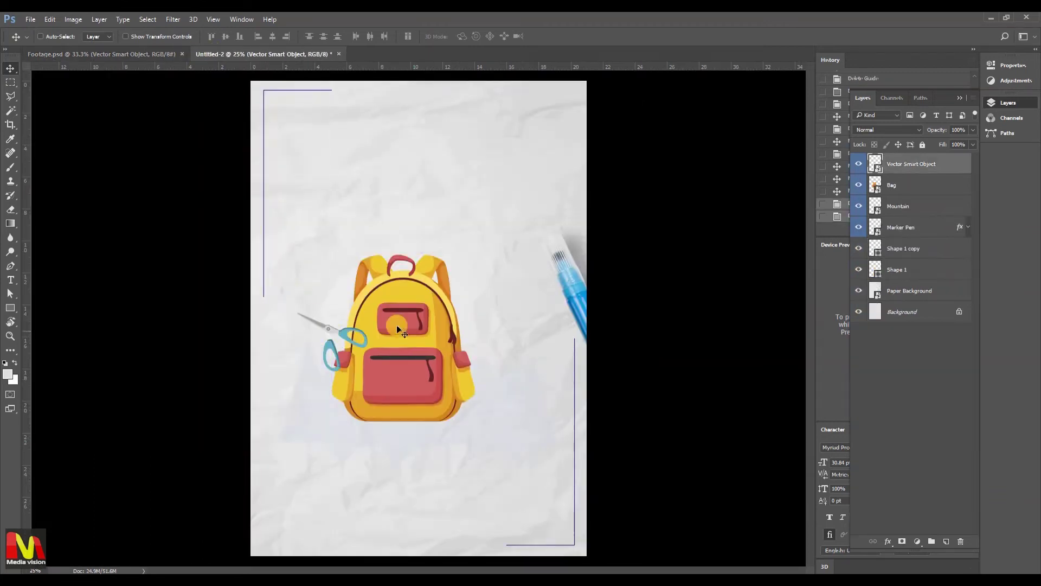
{"action": "left_click_drag", "start_coordinate": [402, 333], "coordinate": [412, 332]}
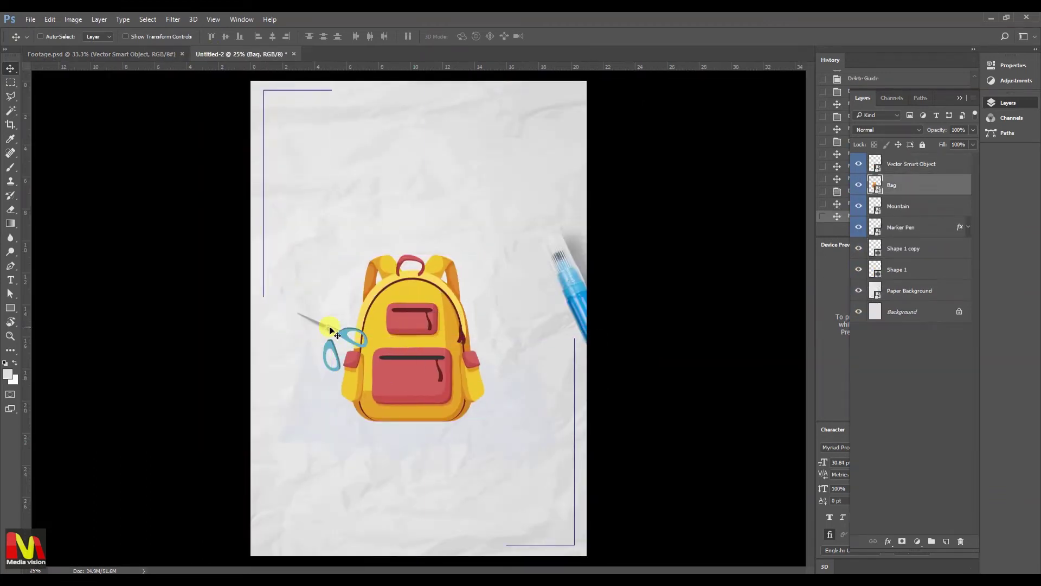
{"action": "left_click_drag", "start_coordinate": [337, 338], "coordinate": [325, 321]}
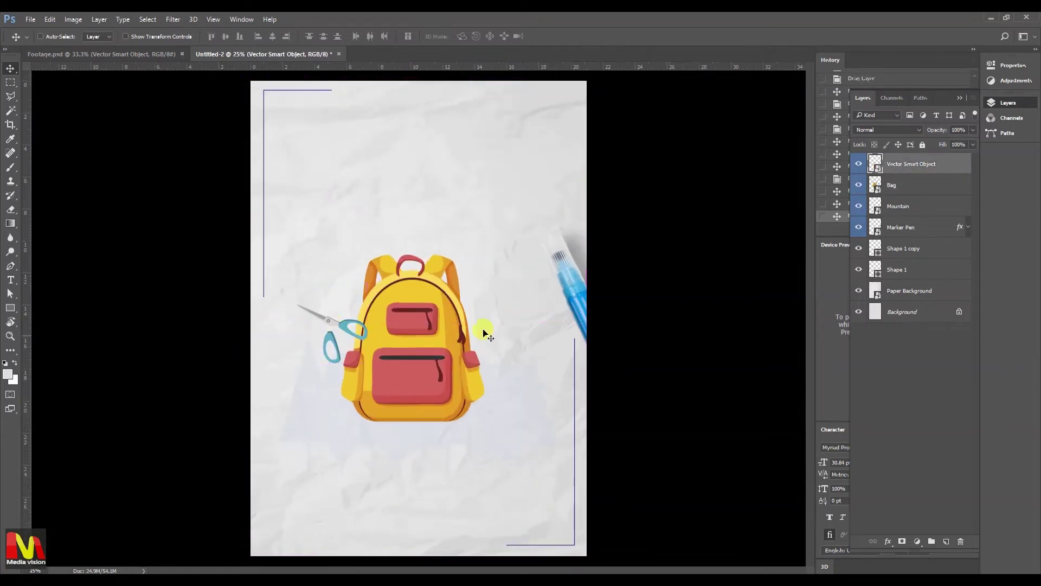
- Move the scissors layer beneath the Bag layer and rotate the scissors slightly clockwise
{"action": "left_click_drag", "start_coordinate": [946, 166], "coordinate": [941, 195]}
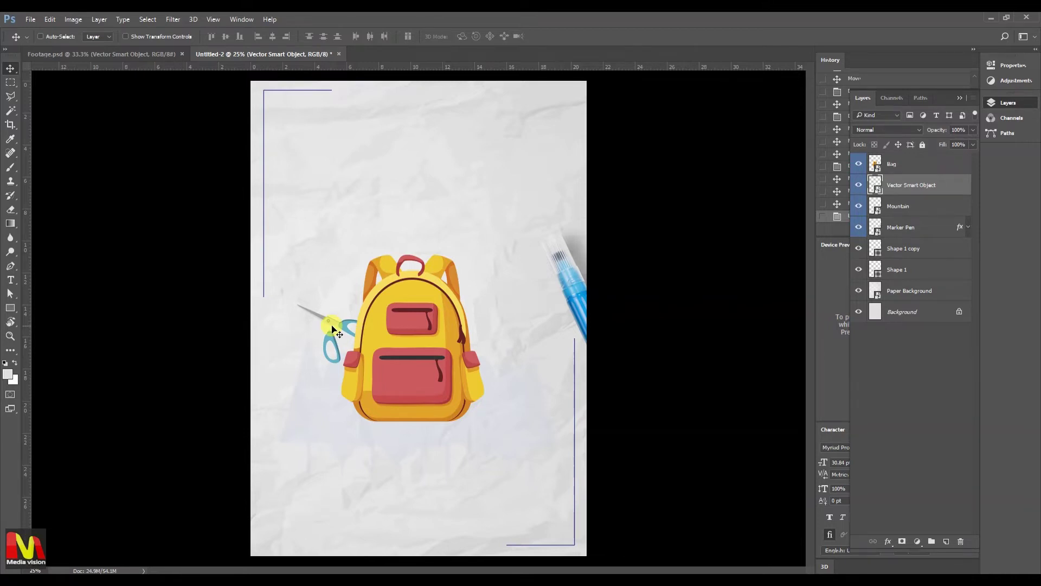
{"action": "key", "text": "ctrl+t"}
{"action": "left_click_drag", "start_coordinate": [356, 257], "coordinate": [365, 248]}
{"action": "key", "text": "Return"}
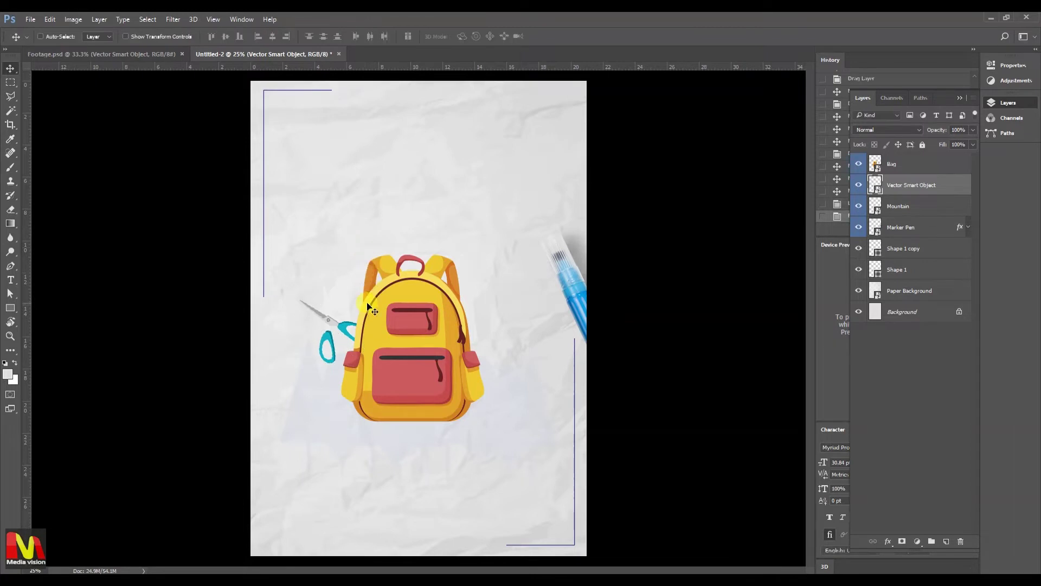
- Copy the dark ruler from Footage.psd behind the bag's upper right side, and bring the eraser and sharpener into the poster
{"action": "left_click", "coordinate": [135, 57]}
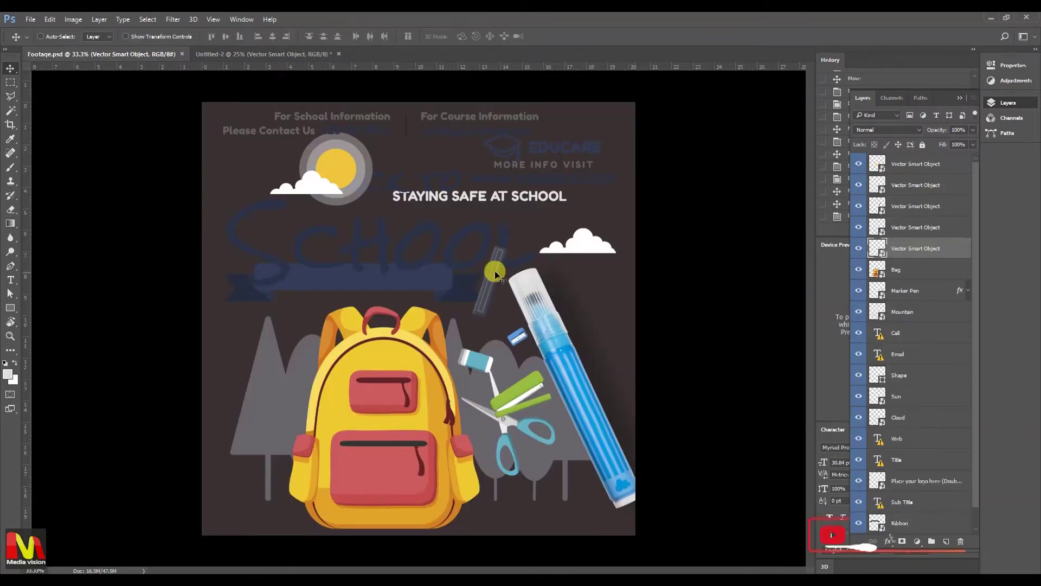
{"action": "left_click_drag", "start_coordinate": [488, 282], "coordinate": [475, 299]}
{"action": "left_click", "coordinate": [87, 54]}
{"action": "right_click", "coordinate": [520, 334]}
{"action": "left_click", "coordinate": [541, 342]}
{"action": "left_click_drag", "start_coordinate": [473, 360], "coordinate": [414, 406]}
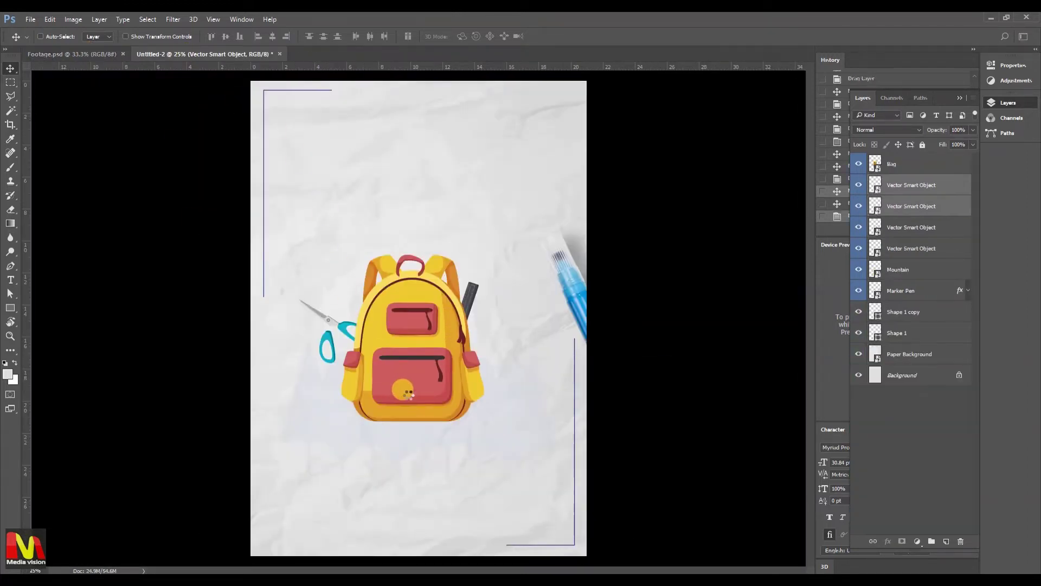
- Place the blue sharpener beside the bag's lower left corner and the eraser just right of the bag
{"action": "left_click_drag", "start_coordinate": [324, 423], "coordinate": [315, 416]}
{"action": "right_click", "coordinate": [359, 452]}
{"action": "left_click", "coordinate": [380, 455]}
{"action": "left_click_drag", "start_coordinate": [375, 450], "coordinate": [355, 420]}
{"action": "right_click", "coordinate": [323, 462]}
{"action": "left_click_drag", "start_coordinate": [327, 467], "coordinate": [493, 387]}
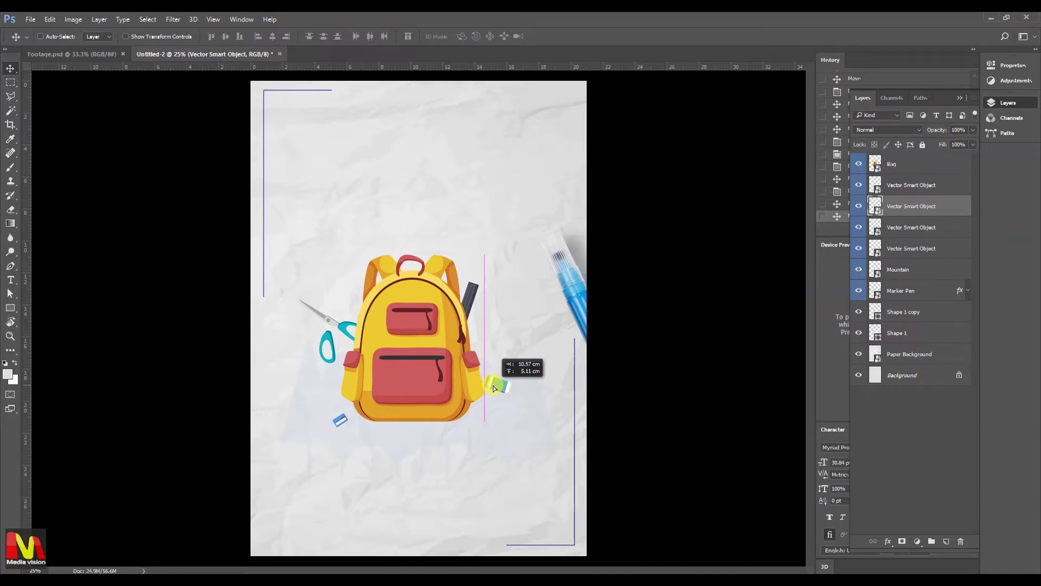
{"action": "left_click", "coordinate": [473, 313]}
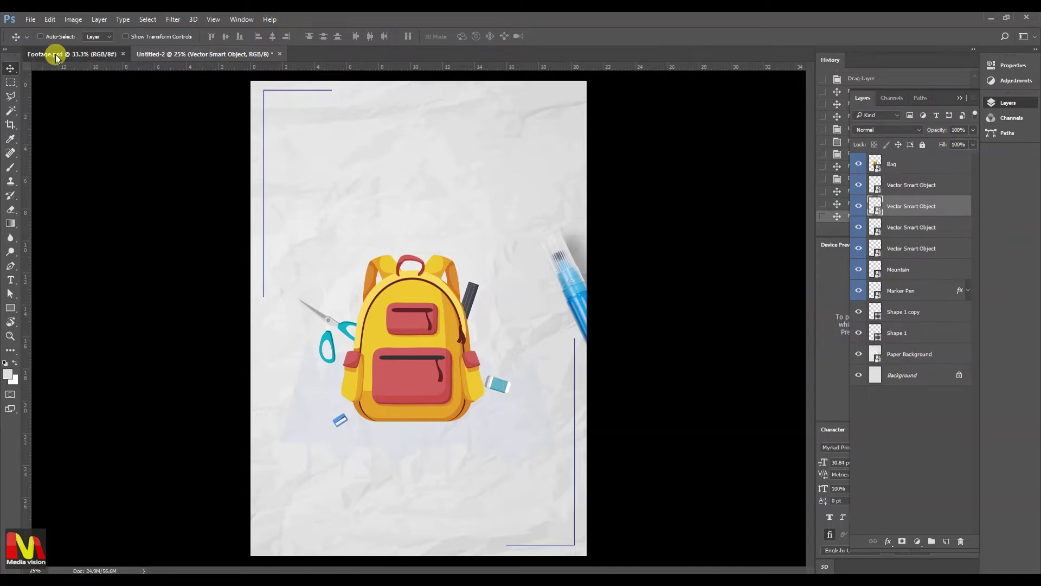
- Try to copy the Cloud layer from Footage.psd to the upper right of the poster
{"action": "left_click", "coordinate": [72, 53]}
{"action": "right_click", "coordinate": [579, 240]}
{"action": "left_click", "coordinate": [593, 247]}
{"action": "left_click_drag", "start_coordinate": [592, 247], "coordinate": [529, 168]}
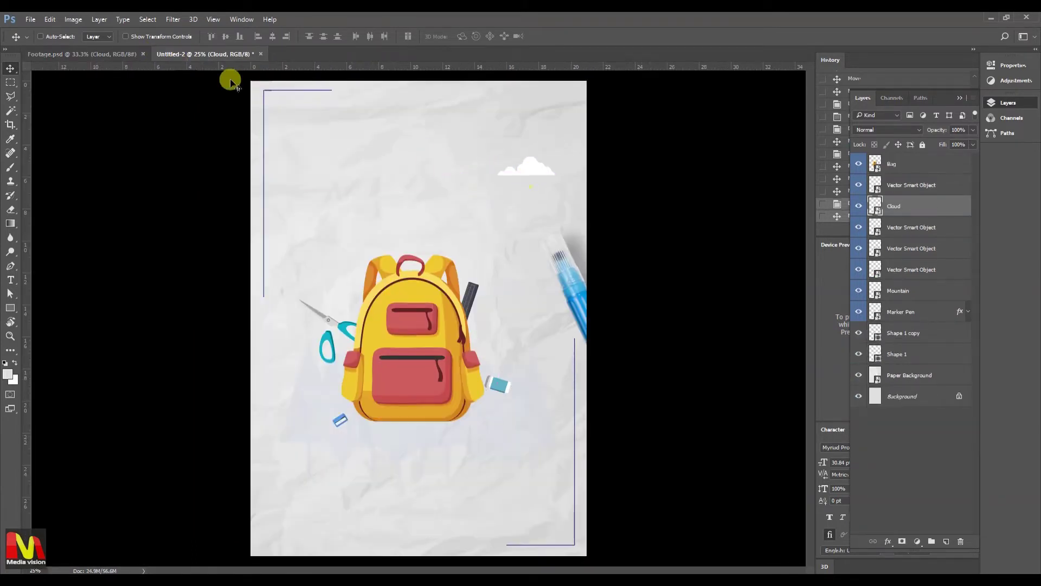
{"action": "left_click", "coordinate": [108, 54]}
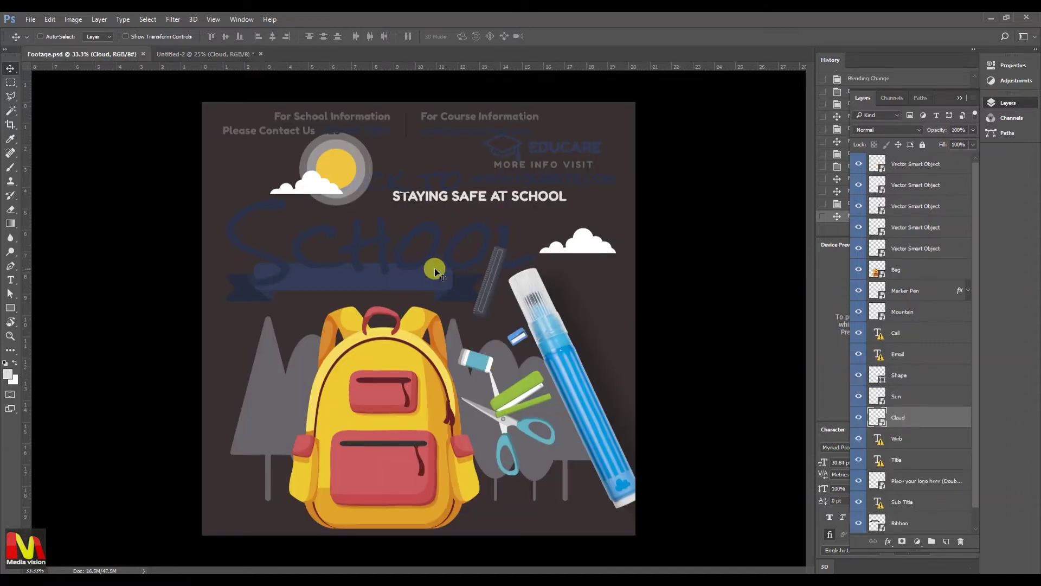
{"action": "right_click", "coordinate": [431, 264]}
{"action": "left_click", "coordinate": [441, 264]}
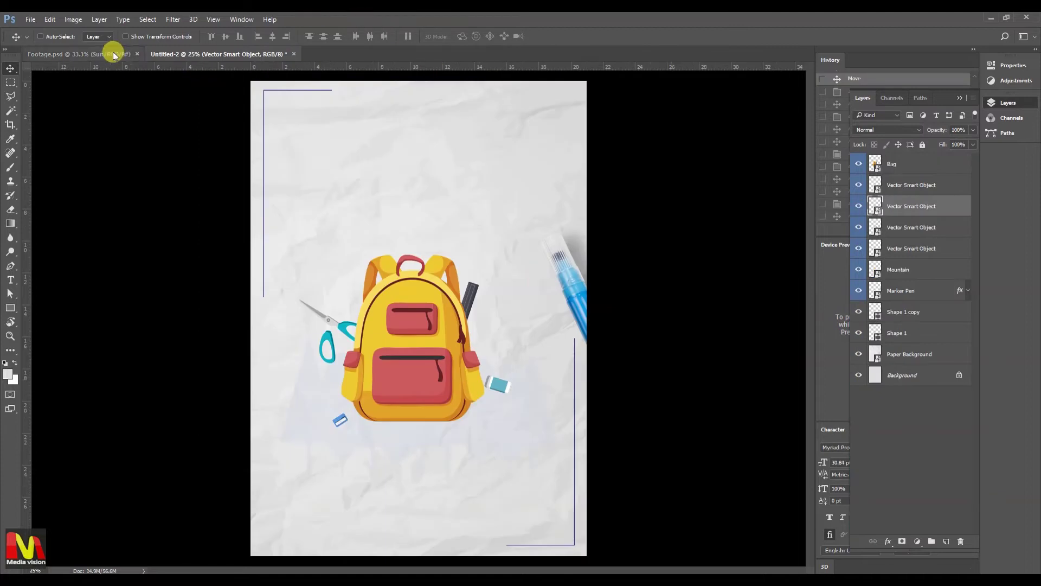
- Copy the Cloud layer from Footage.psd into the upper right area of the poster
{"action": "left_click", "coordinate": [112, 54]}
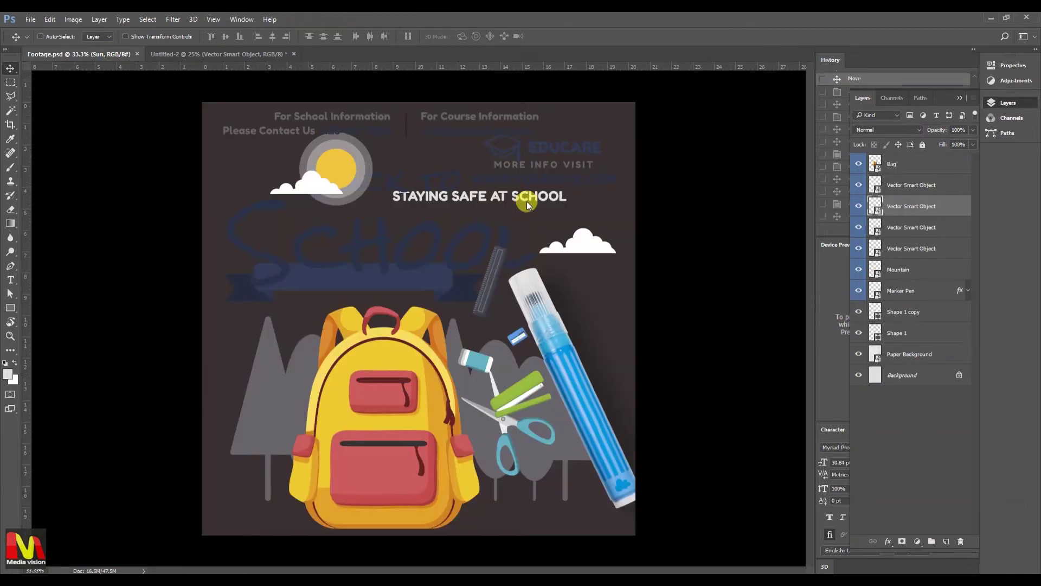
{"action": "right_click", "coordinate": [585, 239]}
{"action": "left_click", "coordinate": [613, 247]}
{"action": "left_click", "coordinate": [175, 54]}
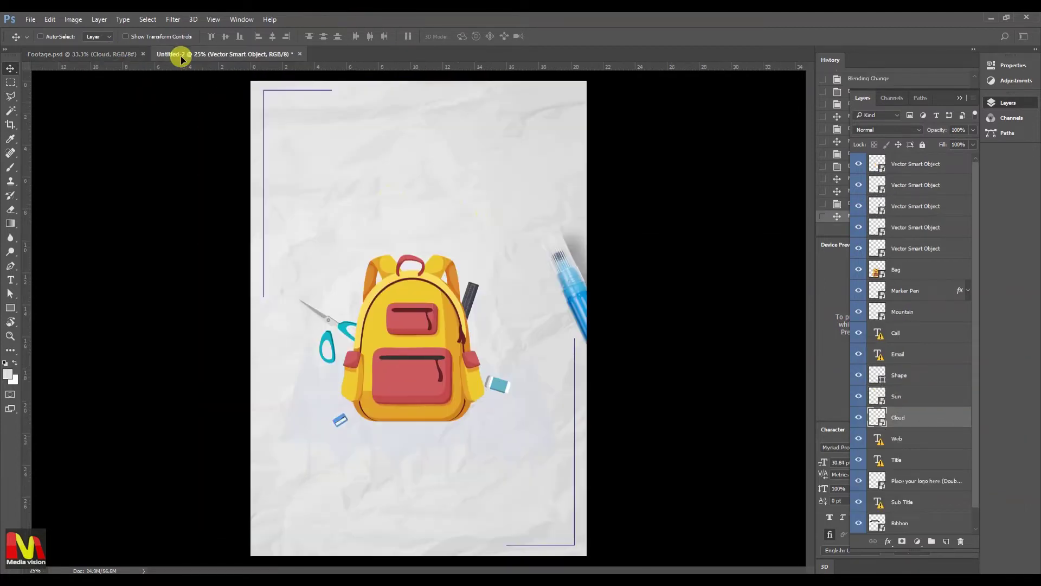
{"action": "left_click_drag", "start_coordinate": [548, 190], "coordinate": [545, 214]}
- Copy the Back to School title from Footage.psd to above the bag and shift the cloud beside its upper right
{"action": "left_click", "coordinate": [105, 53]}
{"action": "right_click", "coordinate": [396, 255]}
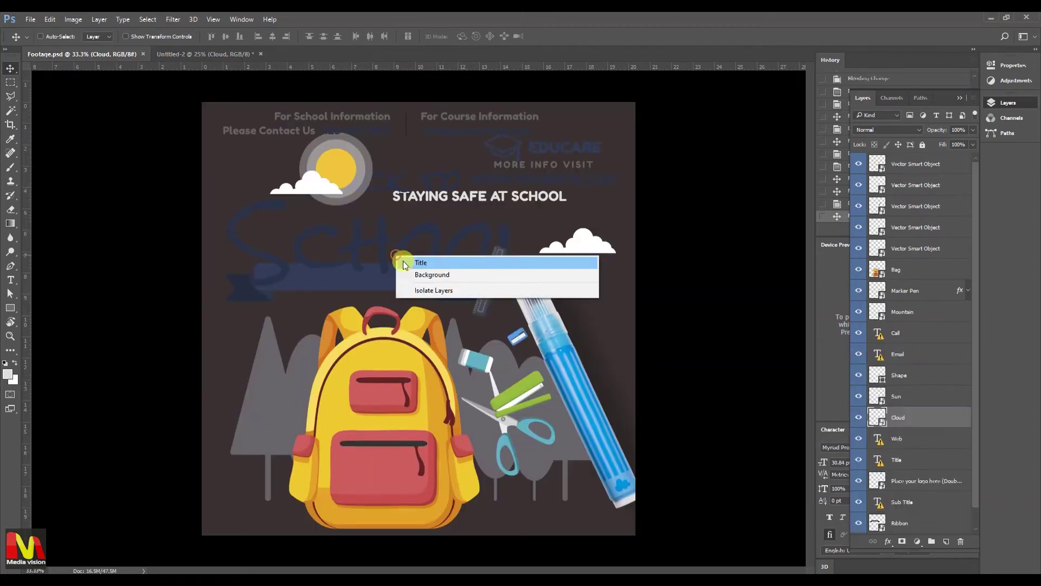
{"action": "left_click", "coordinate": [412, 262]}
{"action": "left_click_drag", "start_coordinate": [179, 92], "coordinate": [463, 221]}
{"action": "right_click", "coordinate": [540, 192]}
{"action": "left_click", "coordinate": [548, 196]}
{"action": "left_click_drag", "start_coordinate": [537, 196], "coordinate": [523, 173]}
- Set the title's blend mode to Color Burn and centre the title above the bag
{"action": "right_click", "coordinate": [478, 224]}
{"action": "left_click", "coordinate": [478, 224]}
{"action": "left_click", "coordinate": [868, 129]}
{"action": "left_click", "coordinate": [870, 164]}
{"action": "left_click_drag", "start_coordinate": [414, 208], "coordinate": [429, 215]}
{"action": "right_click", "coordinate": [545, 174]}
{"action": "left_click", "coordinate": [537, 179]}
{"action": "left_click_drag", "start_coordinate": [534, 179], "coordinate": [332, 263]}
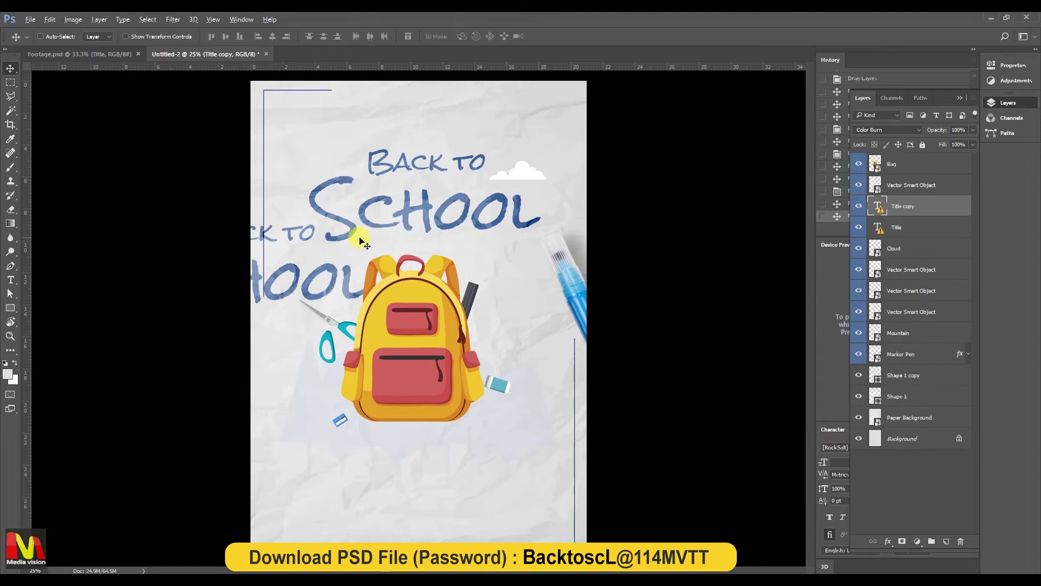
- Duplicate the cloud and place the copy above the scissors, to the left of the bag
{"action": "right_click", "coordinate": [531, 174]}
{"action": "left_click", "coordinate": [539, 182]}
{"action": "left_click_drag", "start_coordinate": [530, 175], "coordinate": [324, 271]}
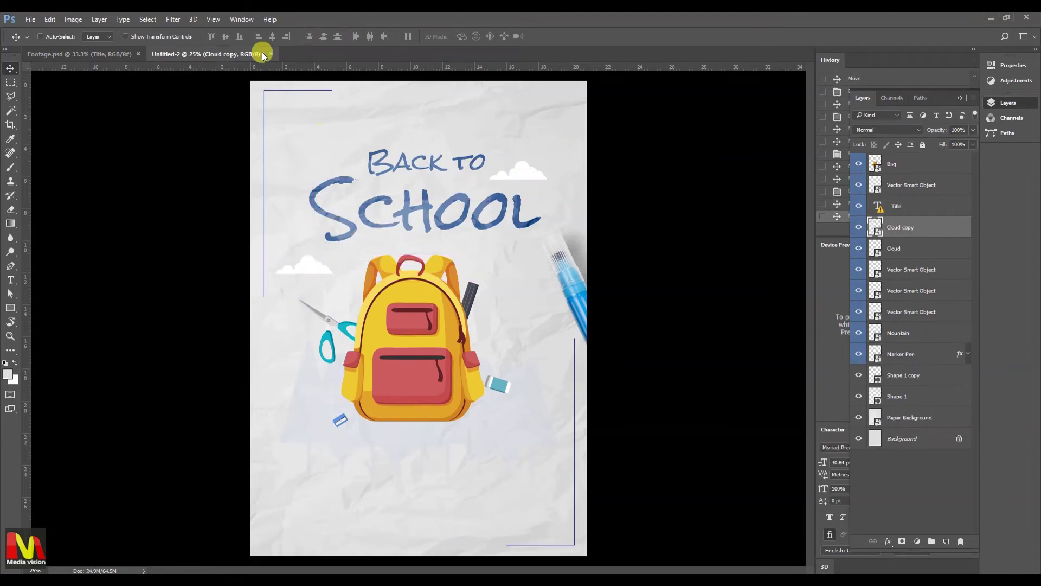
- Copy the Sun layer from Footage.psd to the poster's upper left, inside the corner lines
{"action": "left_click", "coordinate": [67, 54]}
{"action": "right_click", "coordinate": [333, 176]}
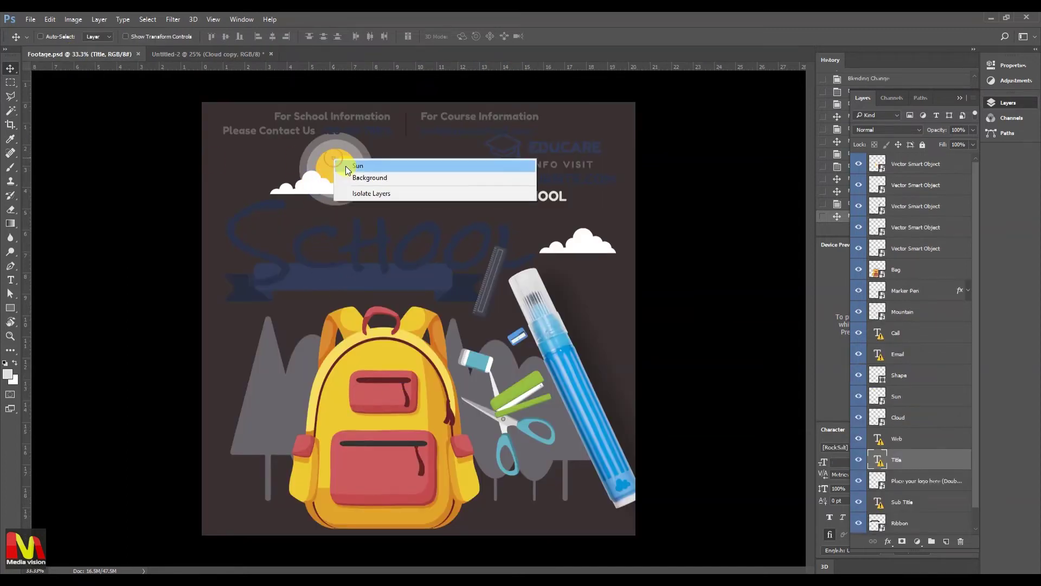
{"action": "left_click", "coordinate": [353, 168]}
{"action": "left_click_drag", "start_coordinate": [333, 173], "coordinate": [330, 142]}
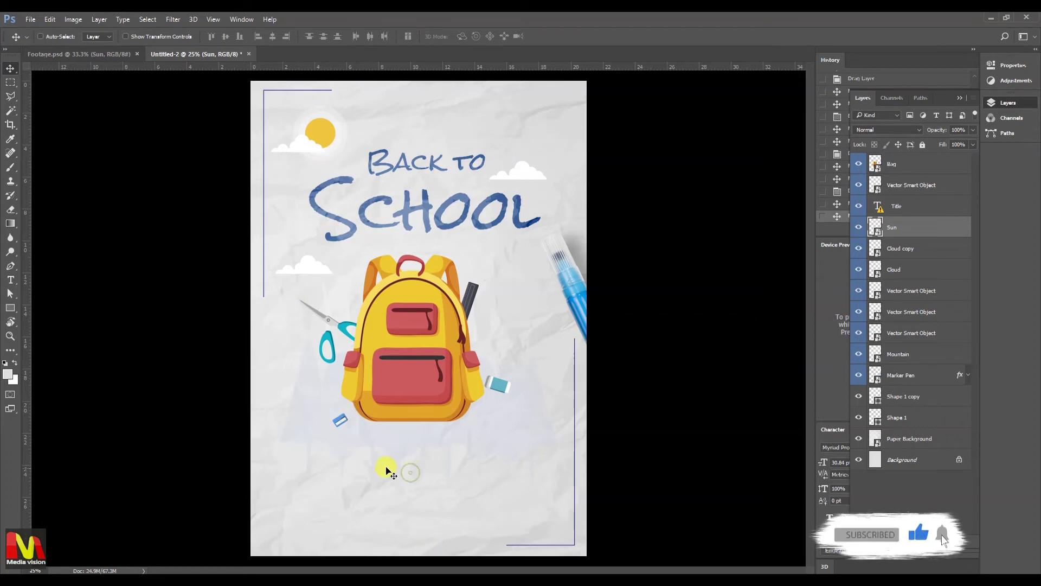
- Copy the green stapler from Footage.psd to the lower left corner of the poster
{"action": "left_click", "coordinate": [103, 54]}
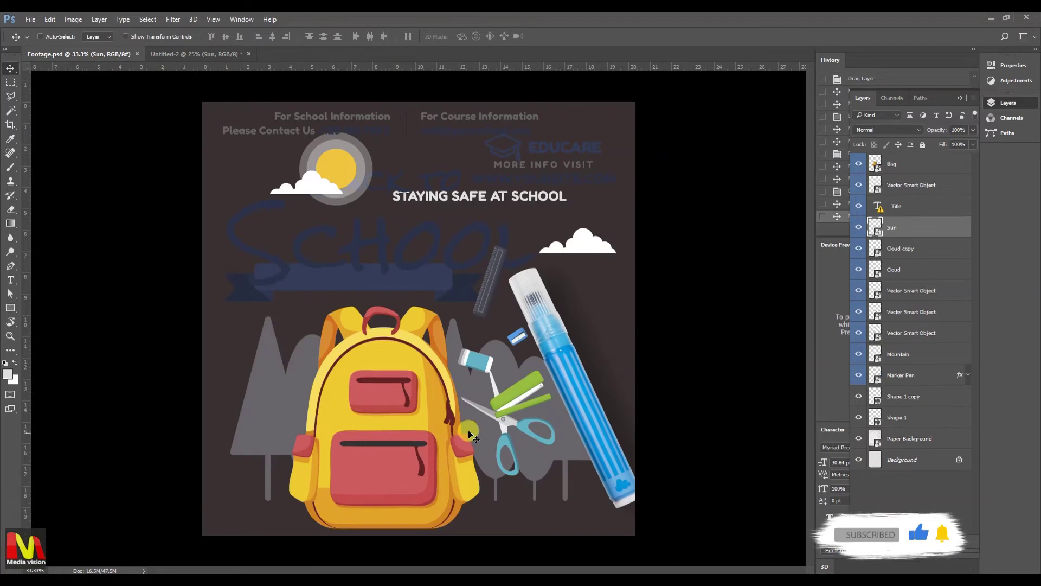
{"action": "right_click", "coordinate": [518, 392]}
{"action": "left_click", "coordinate": [530, 397]}
{"action": "left_click_drag", "start_coordinate": [522, 384], "coordinate": [174, 56]}
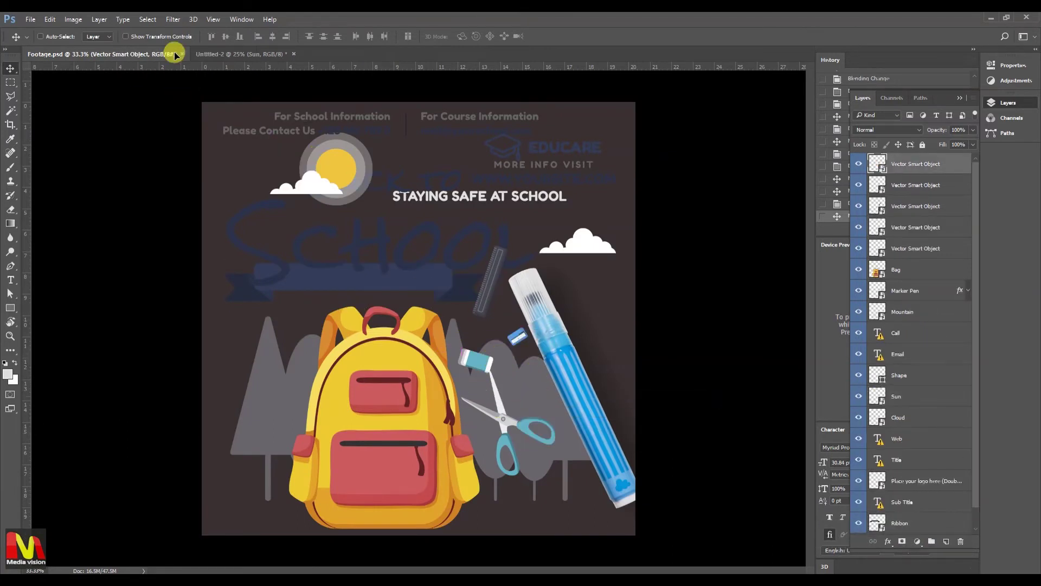
{"action": "left_click_drag", "start_coordinate": [256, 54], "coordinate": [309, 500]}
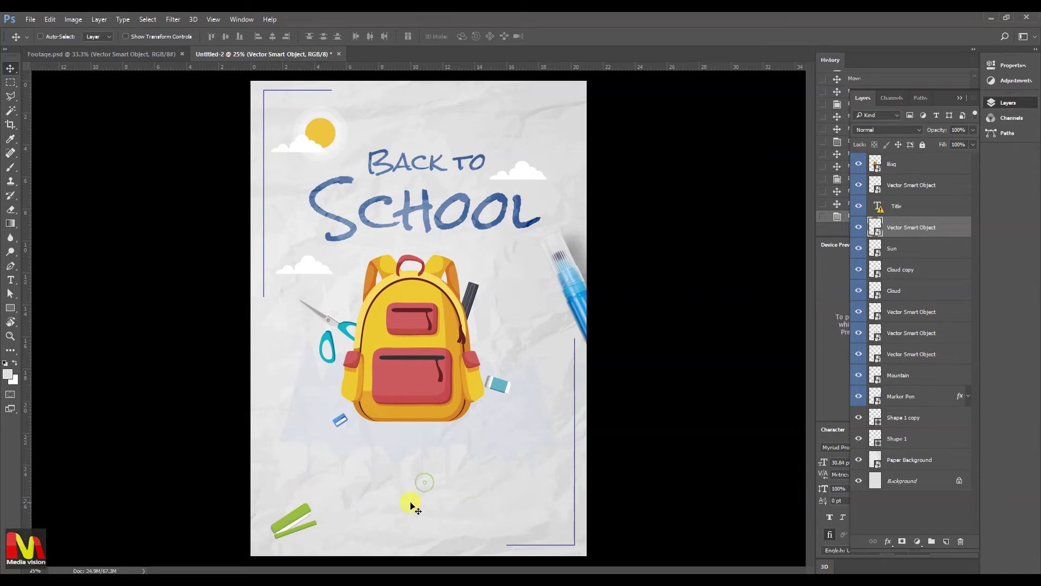
- Copy the dark blue Ribbon layer from Footage.psd and centre it just below the bag
{"action": "left_click", "coordinate": [172, 54]}
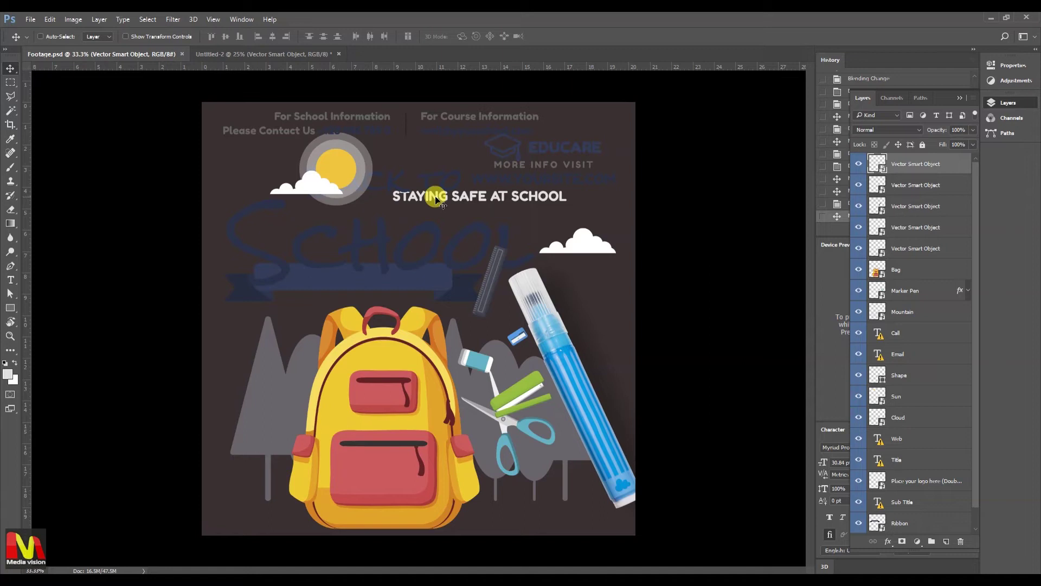
{"action": "right_click", "coordinate": [363, 281]}
{"action": "left_click", "coordinate": [371, 287]}
{"action": "right_click", "coordinate": [371, 279]}
{"action": "left_click", "coordinate": [376, 290]}
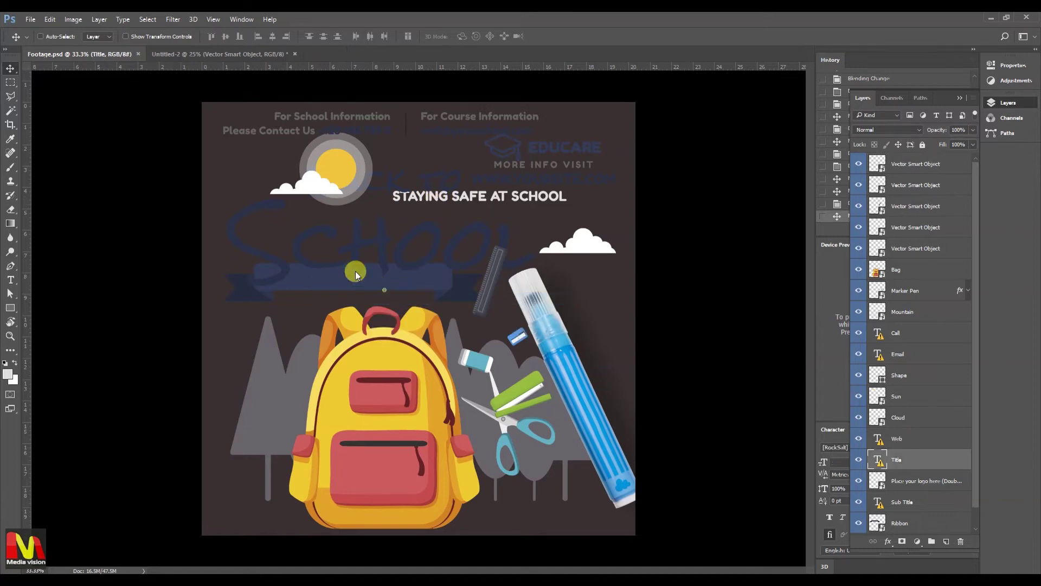
{"action": "left_click_drag", "start_coordinate": [193, 54], "coordinate": [435, 444]}
- Copy the "STAYING SAFE AT SCHOOL" sub title from Footage.psd onto the ribbon below the bag
{"action": "left_click", "coordinate": [102, 51]}
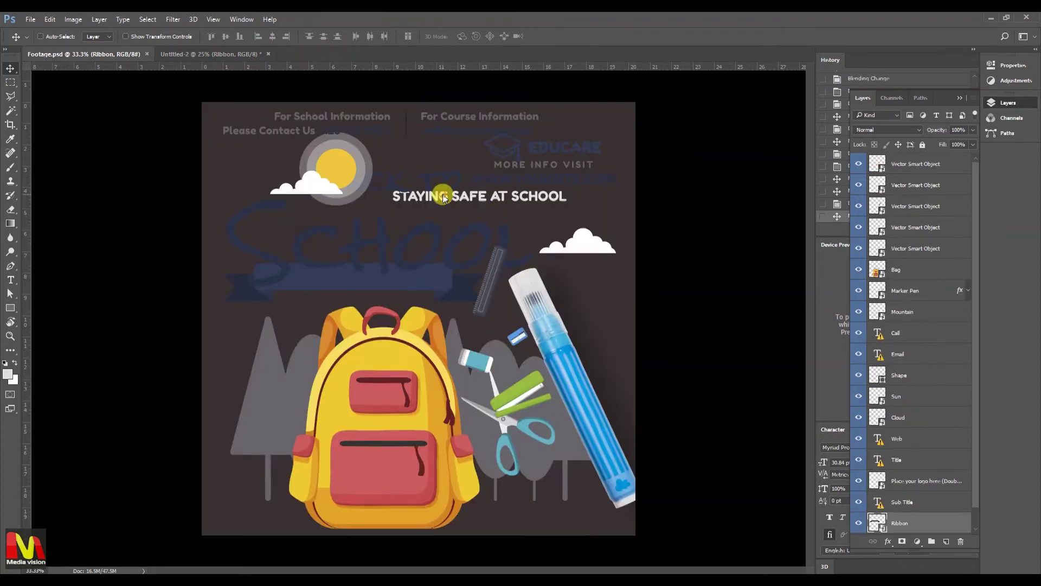
{"action": "left_click", "coordinate": [444, 197], "text": "ctrl"}
{"action": "right_click", "coordinate": [444, 201]}
{"action": "left_click", "coordinate": [465, 218]}
{"action": "left_click_drag", "start_coordinate": [464, 217], "coordinate": [454, 441]}
- Nudge the Sub Title text slightly right to centre it on the ribbon
{"action": "right_click", "coordinate": [470, 436], "text": "shift"}
{"action": "left_click", "coordinate": [476, 453], "text": "shift"}
{"action": "right_click", "coordinate": [453, 436], "text": "shift"}
{"action": "left_click", "coordinate": [467, 443], "text": "shift"}
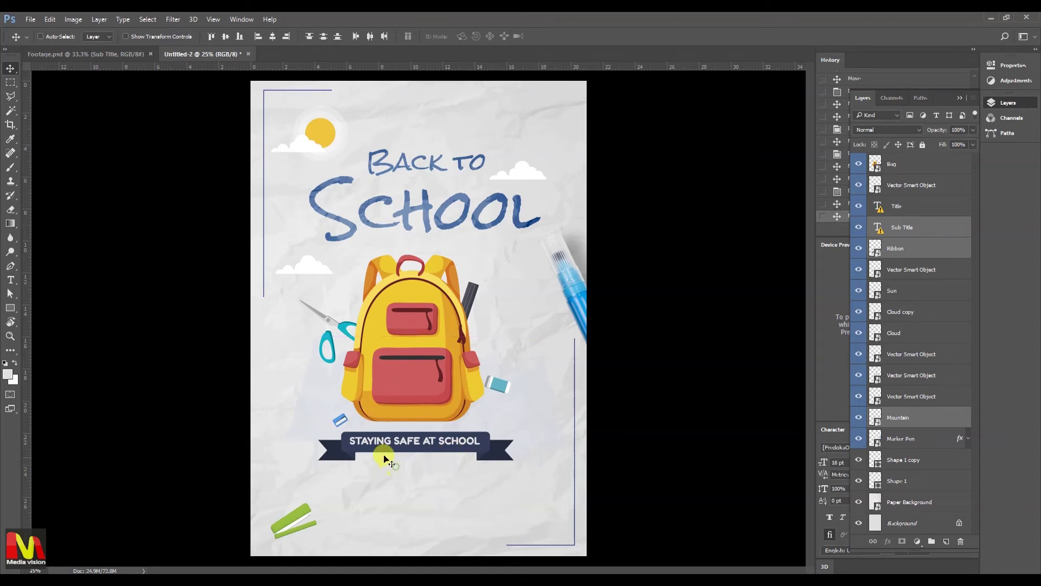
{"action": "right_click", "coordinate": [450, 443]}
{"action": "left_click", "coordinate": [458, 453]}
{"action": "right_click", "coordinate": [451, 441]}
{"action": "left_click", "coordinate": [466, 455]}
{"action": "right_click", "coordinate": [464, 442]}
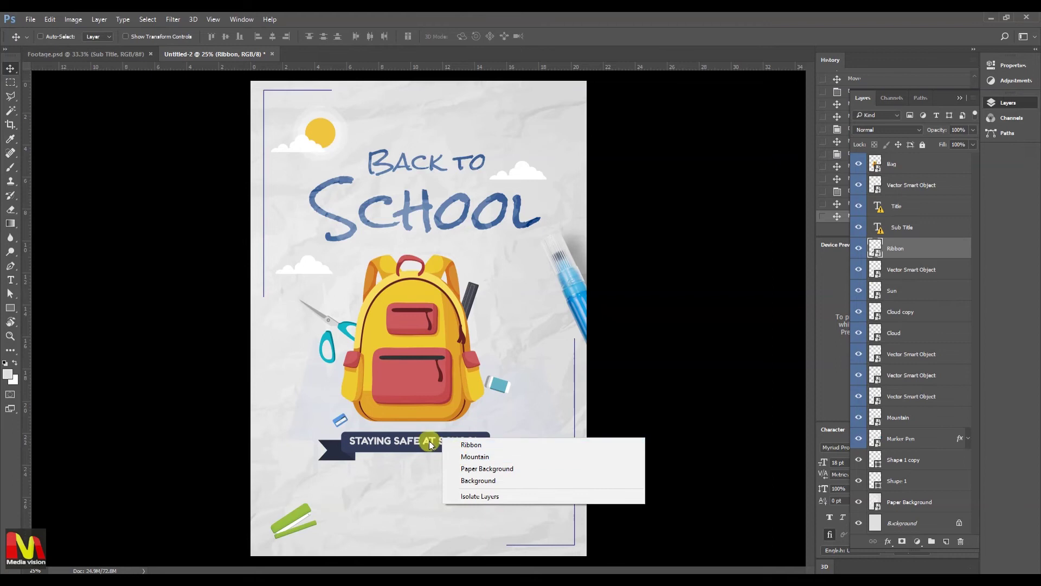
{"action": "right_click", "coordinate": [441, 448]}
{"action": "left_click", "coordinate": [442, 448]}
{"action": "left_click_drag", "start_coordinate": [441, 450], "coordinate": [445, 455]}
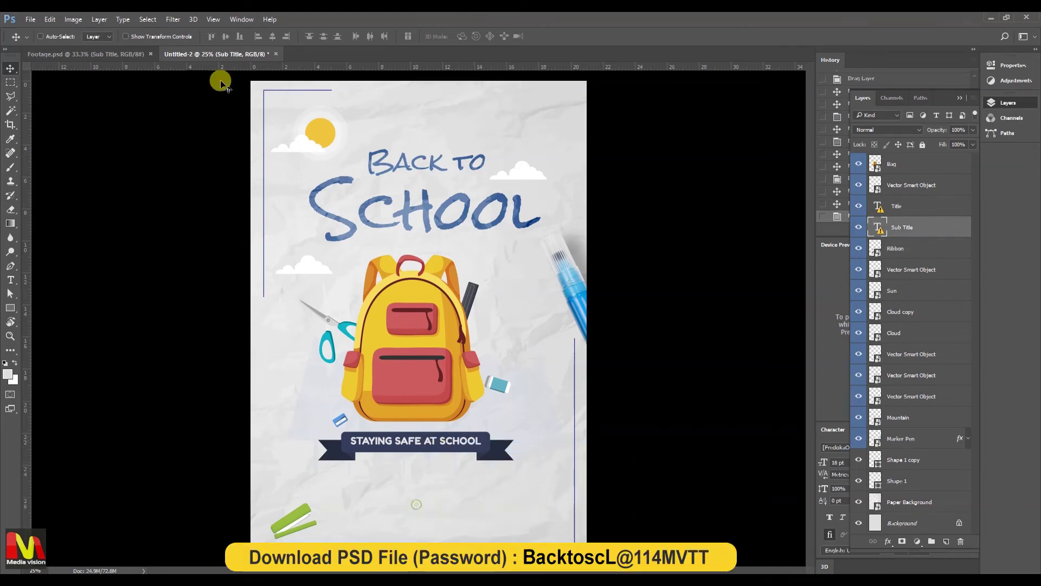
- Copy the linked Call, Email and Shape contact layers from Footage.psd to below the ribbon
{"action": "left_click", "coordinate": [63, 54]}
{"action": "right_click", "coordinate": [375, 123]}
{"action": "left_click", "coordinate": [391, 127]}
{"action": "left_click_drag", "start_coordinate": [379, 126], "coordinate": [435, 504]}
{"action": "left_click", "coordinate": [57, 55]}
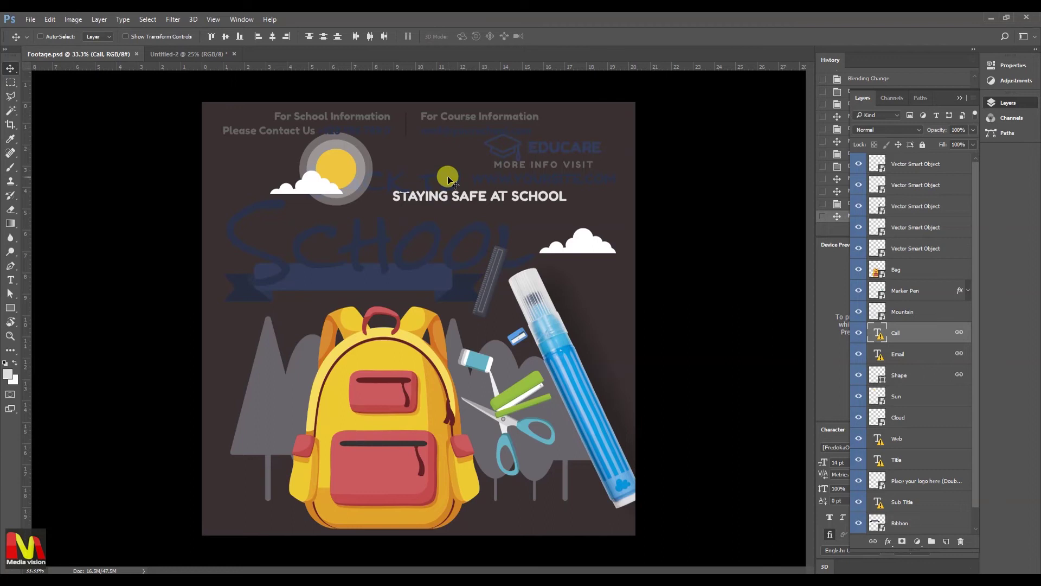
{"action": "left_click", "coordinate": [172, 55]}
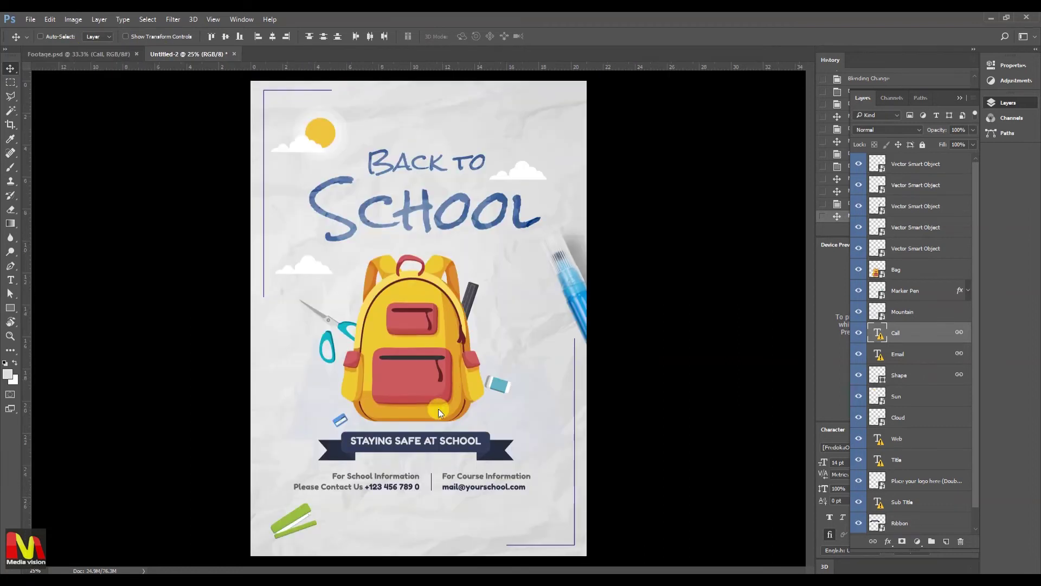
- Copy the "MORE INFO VISIT" Web text from Footage.psd to the bottom centre of the poster
{"action": "left_click", "coordinate": [116, 54]}
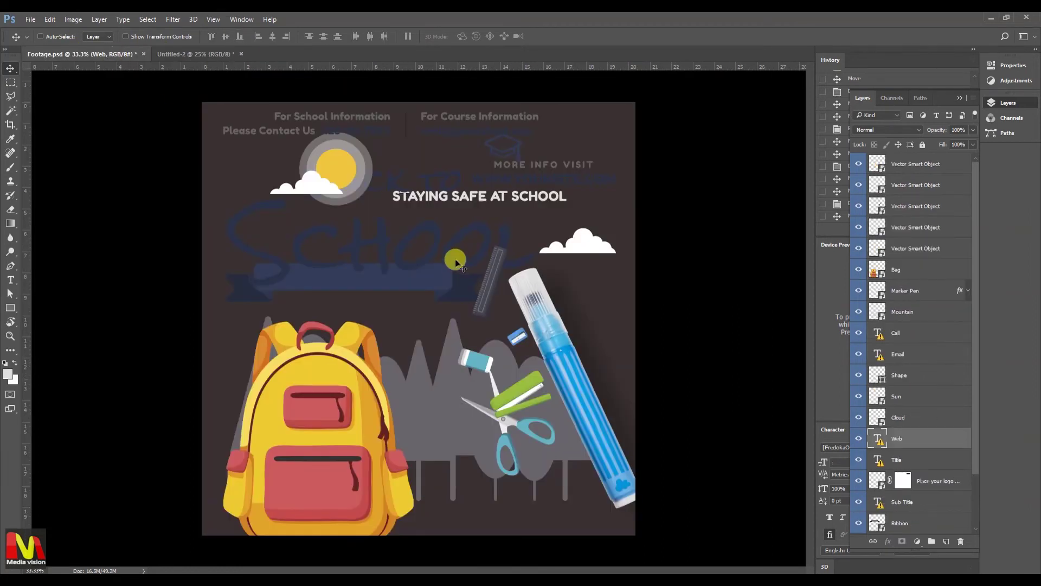
{"action": "right_click", "coordinate": [542, 179]}
{"action": "left_click", "coordinate": [547, 185]}
{"action": "right_click", "coordinate": [547, 165]}
{"action": "left_click", "coordinate": [537, 166]}
{"action": "left_click_drag", "start_coordinate": [537, 169], "coordinate": [460, 538]}
- Select the masked logo placeholder layer in Footage.psd and rasterize it
{"action": "left_click", "coordinate": [74, 54]}
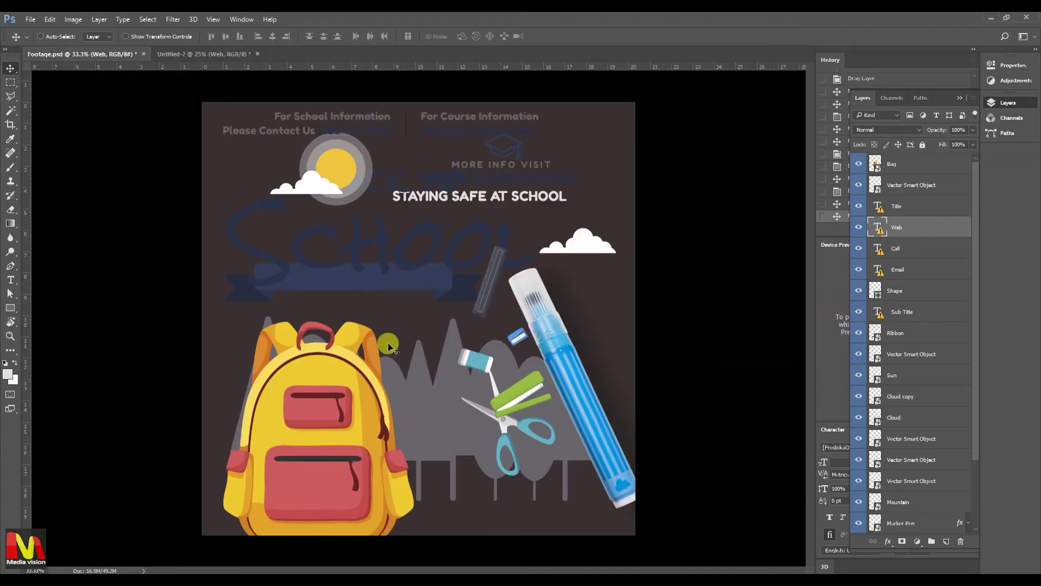
{"action": "right_click", "coordinate": [499, 143]}
{"action": "left_click", "coordinate": [499, 147]}
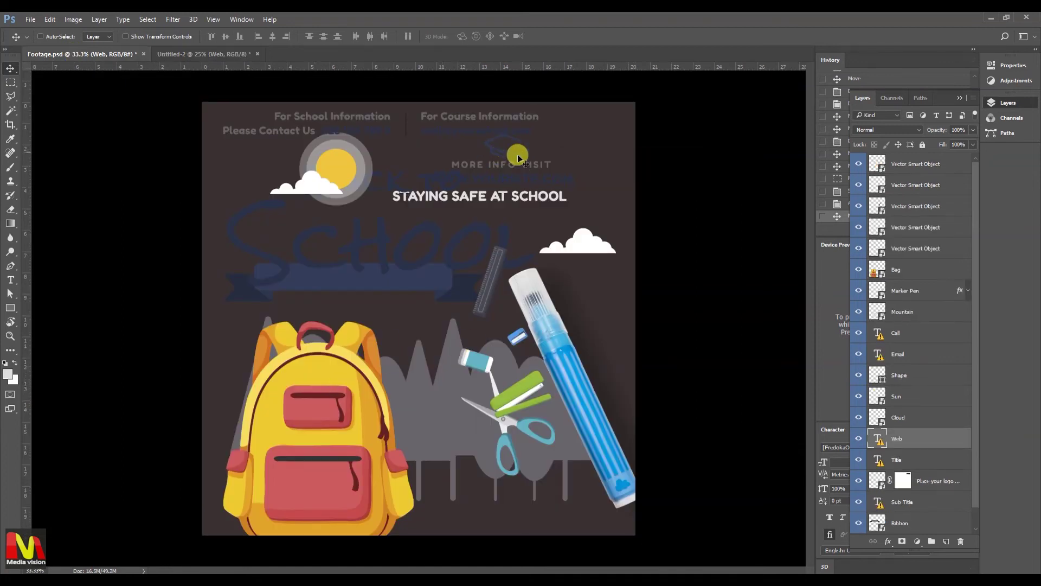
{"action": "left_click_drag", "start_coordinate": [926, 490], "coordinate": [961, 541]}
{"action": "left_click", "coordinate": [904, 489]}
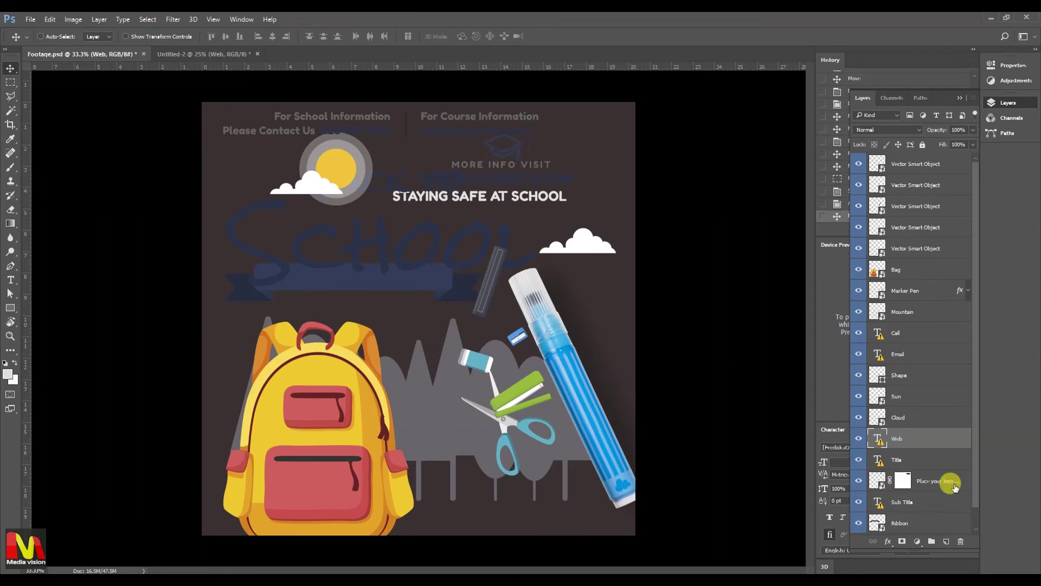
{"action": "left_click", "coordinate": [955, 488]}
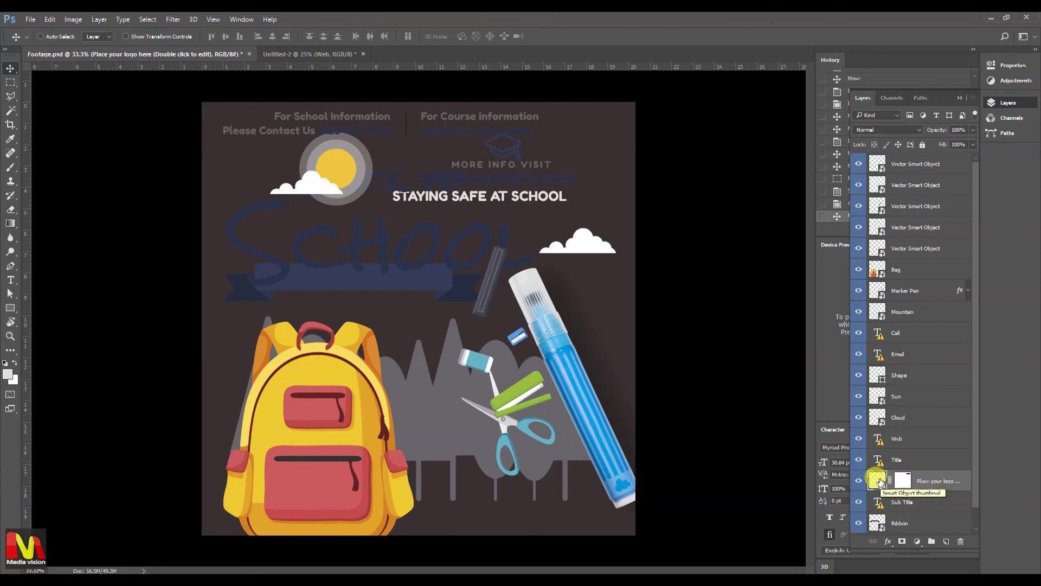
{"action": "right_click", "coordinate": [877, 485]}
{"action": "right_click", "coordinate": [960, 484]}
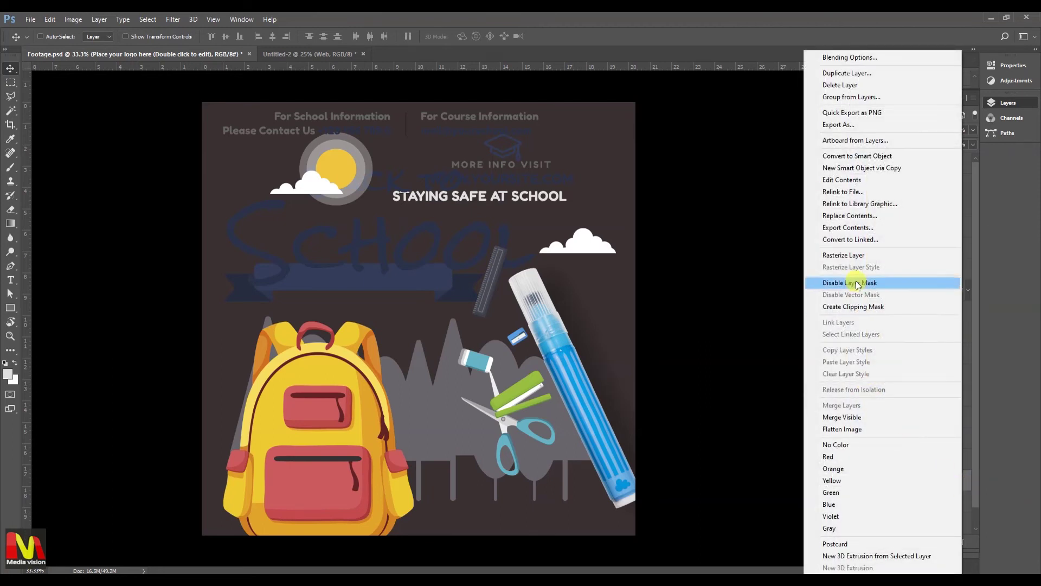
{"action": "left_click", "coordinate": [844, 255]}
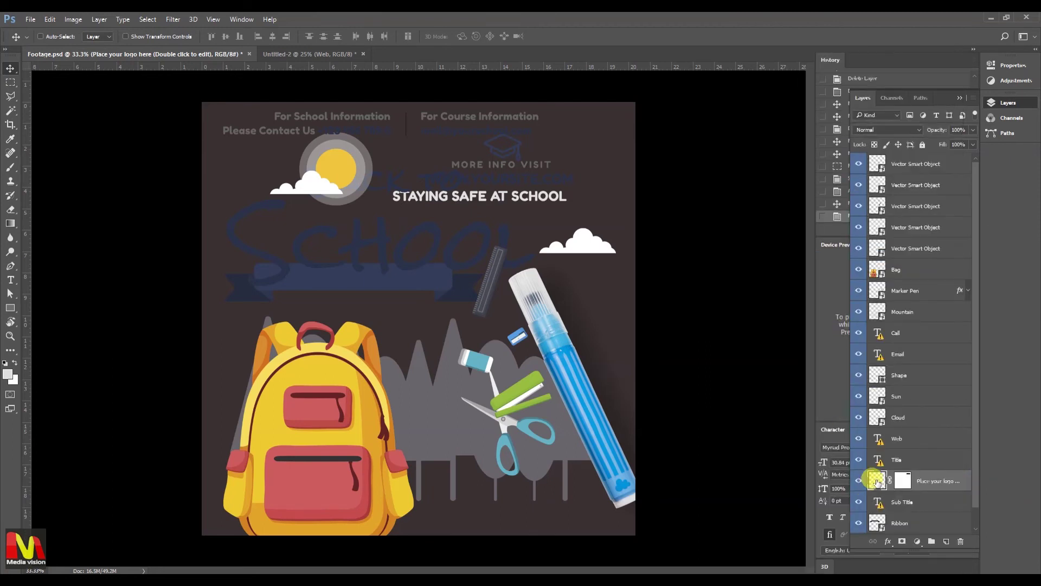
- Copy the graduation cap logo from Footage.psd to above the title, enlarging it slightly and centring it
{"action": "left_click_drag", "start_coordinate": [506, 149], "coordinate": [194, 61]}
{"action": "left_click_drag", "start_coordinate": [308, 54], "coordinate": [430, 134]}
{"action": "key", "text": "ctrl+t"}
{"action": "key", "text": "Return"}
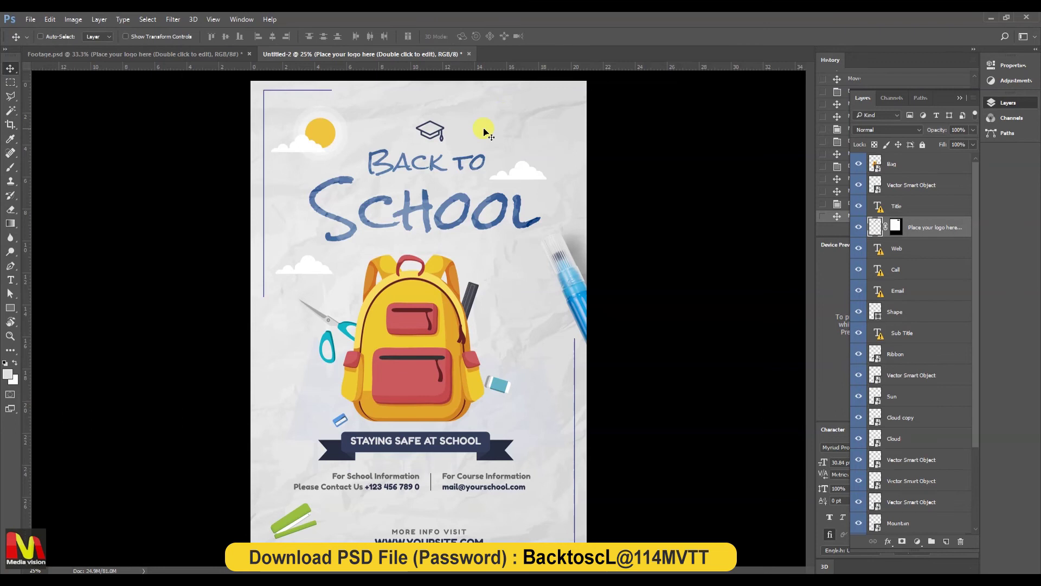
{"action": "key", "text": "ctrl+t"}
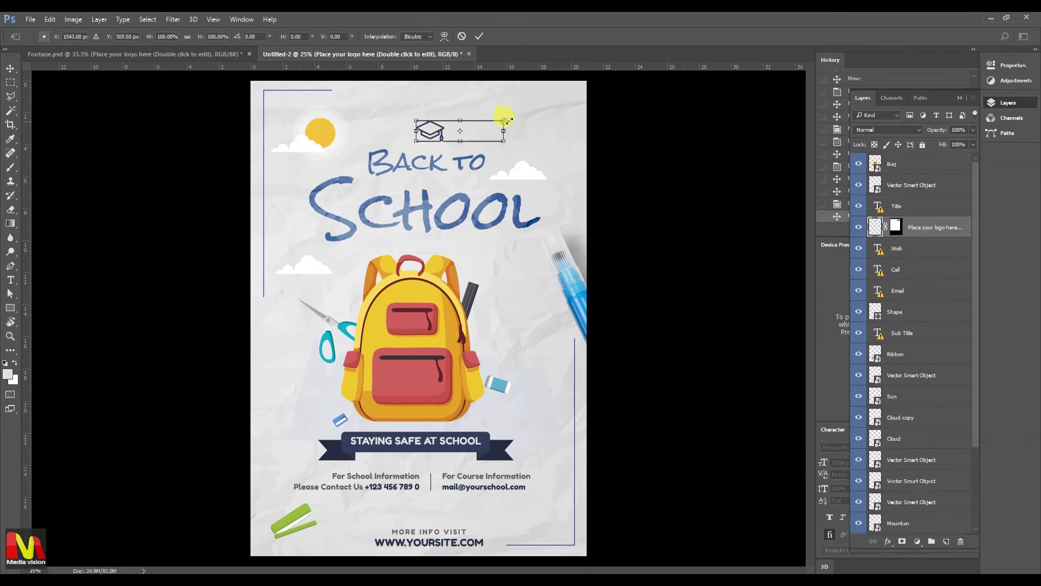
{"action": "left_click_drag", "start_coordinate": [508, 119], "coordinate": [513, 118]}
{"action": "key", "text": "Return"}
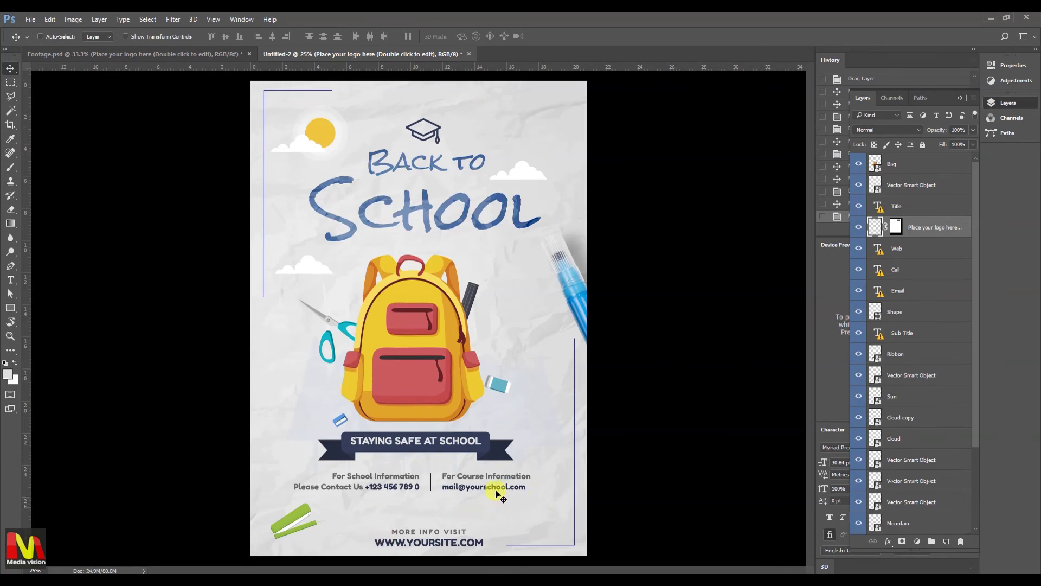
- Check Footage.psd for remaining elements and review the finished poster in full-screen mode
{"action": "left_click", "coordinate": [182, 55]}
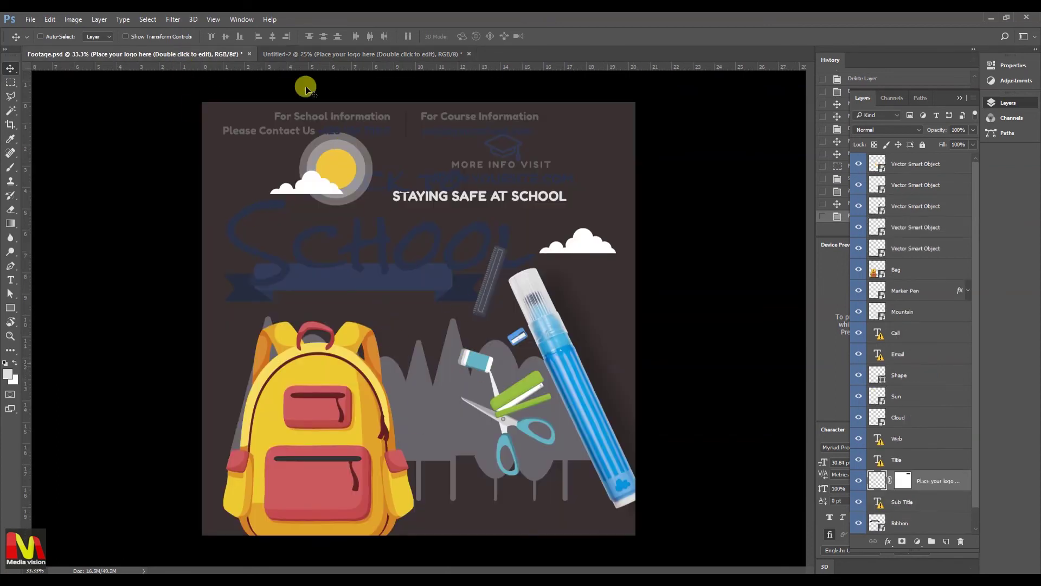
{"action": "left_click", "coordinate": [297, 55]}
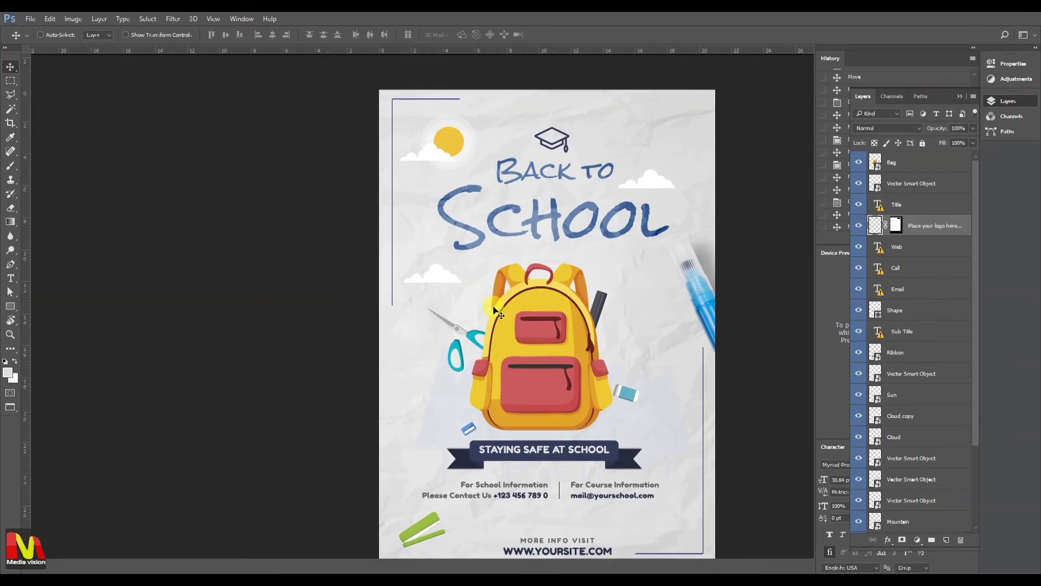
{"action": "key", "text": "f"}
{"action": "key", "text": "f"}
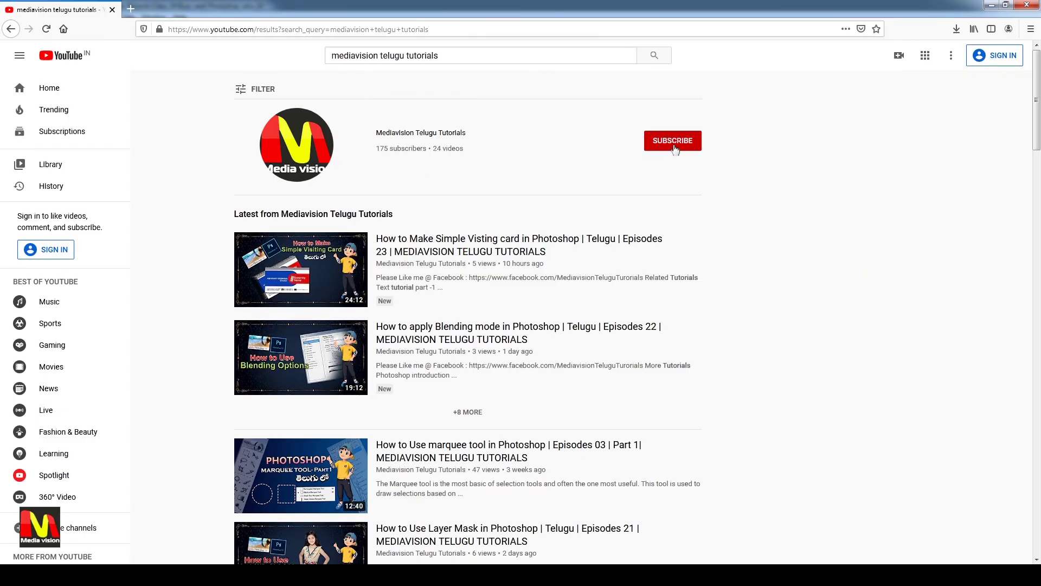
- Open the Mediavision Telugu Tutorials channel from the YouTube search results in the browser and browse its uploaded videos
{"action": "left_click", "coordinate": [416, 136]}
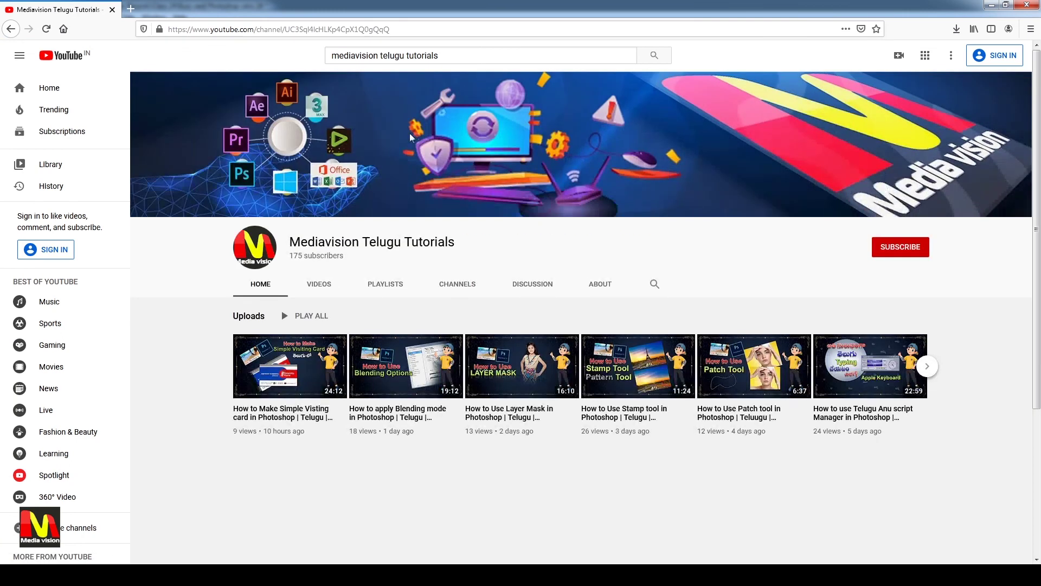
{"action": "left_click", "coordinate": [323, 284]}
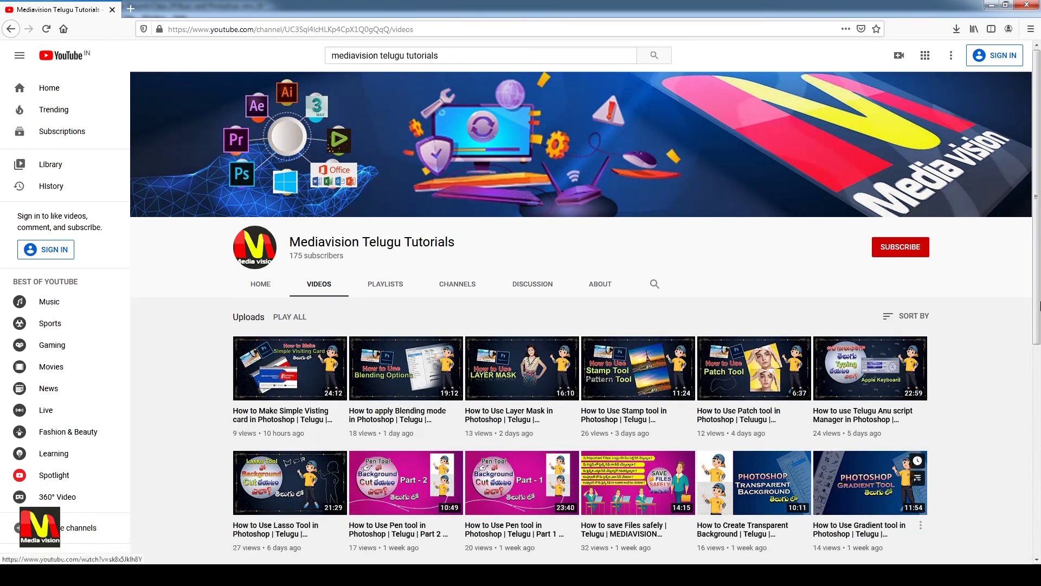
{"action": "scroll", "coordinate": [1039, 217], "scroll_direction": "down", "scroll_amount": 3}
{"action": "left_click_drag", "start_coordinate": [1039, 163], "coordinate": [1039, 259]}
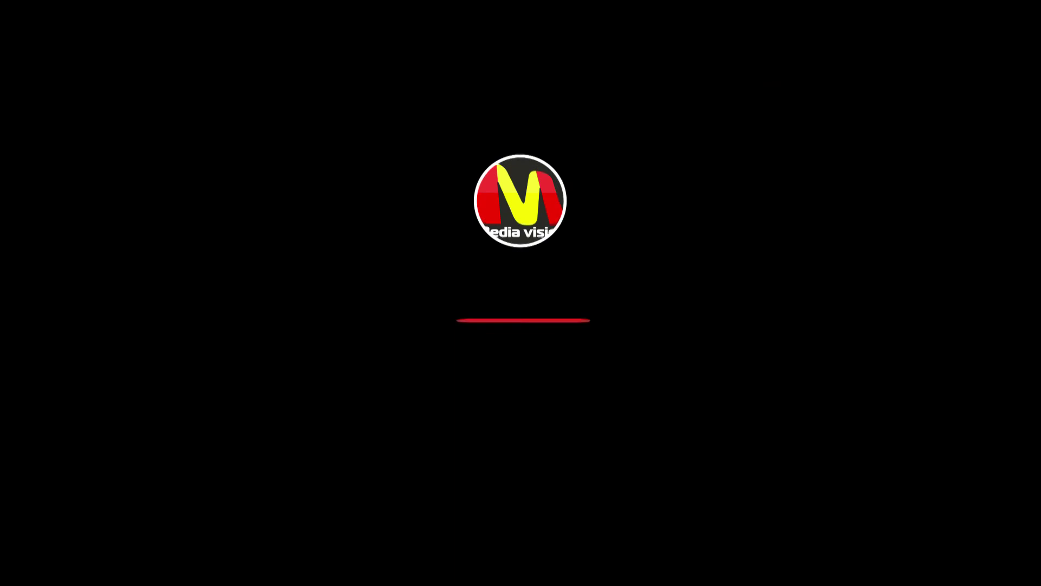